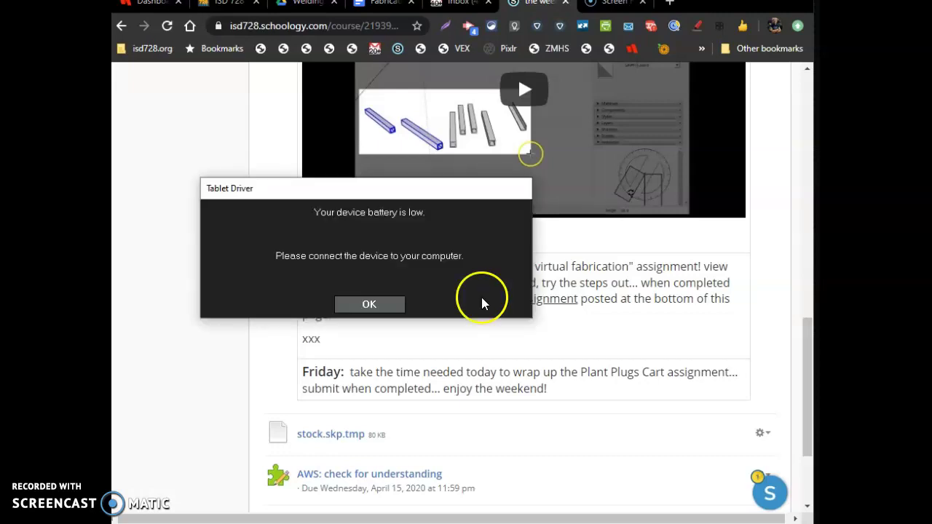
# Dismiss the Tablet Driver low-battery warning and bring up the plant plug.jpg photo preview.
pyautogui.click(388, 310)
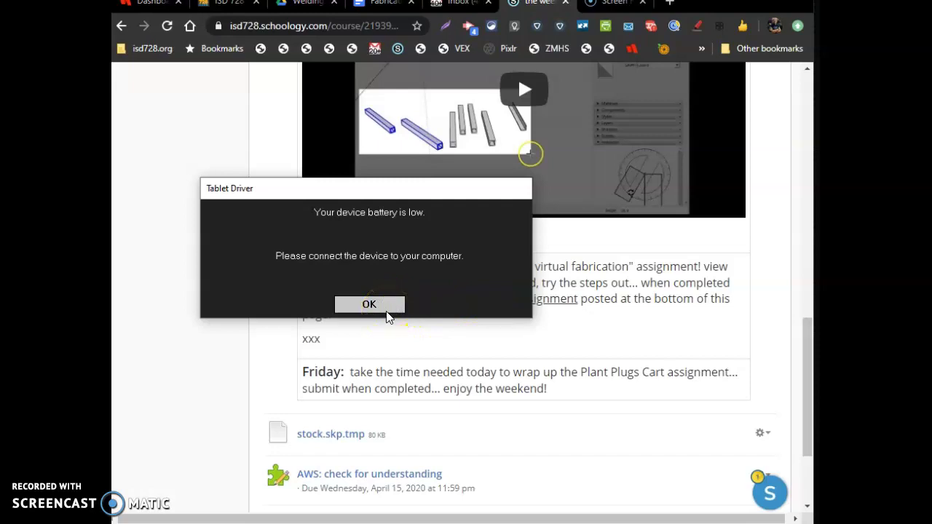
pyautogui.click(501, 308)
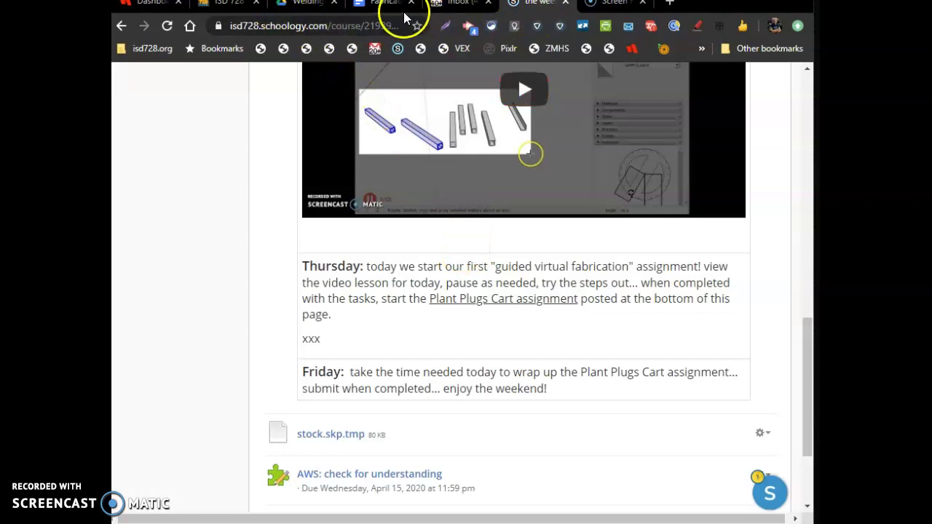
pyautogui.click(327, 10)
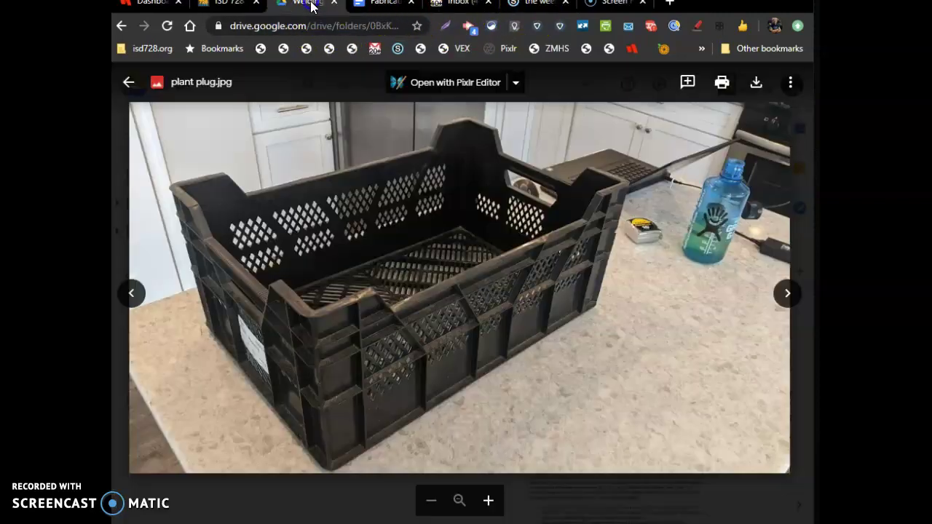
# Start the screen annotation pen and trace the crate's bottom edge in red on plant plug.jpg.
pyautogui.click(699, 27)
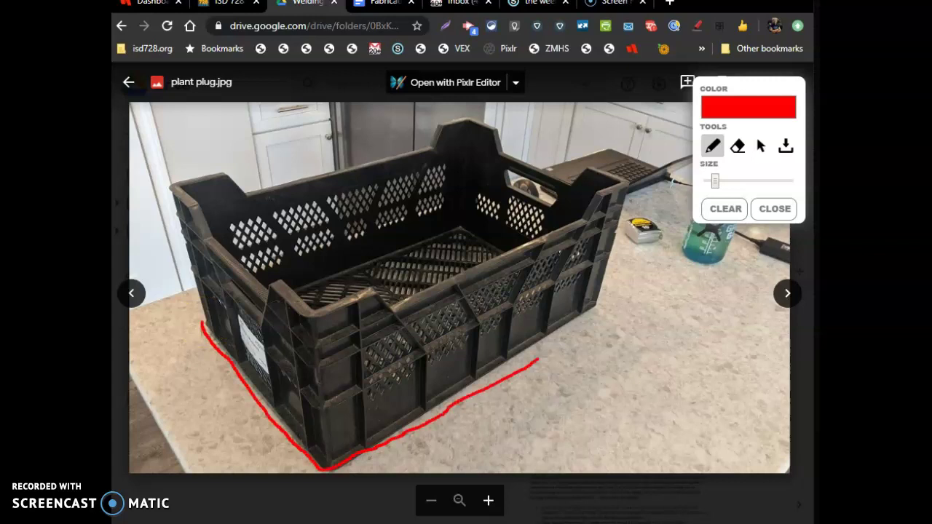
# Loop the crate's corners in red, stroke up two corners, and add a curved back-wall arrow.
pyautogui.moveTo(600, 305)
pyautogui.mouseDown()
pyautogui.moveTo(596, 298)
pyautogui.moveTo(587, 324)
pyautogui.mouseUp()
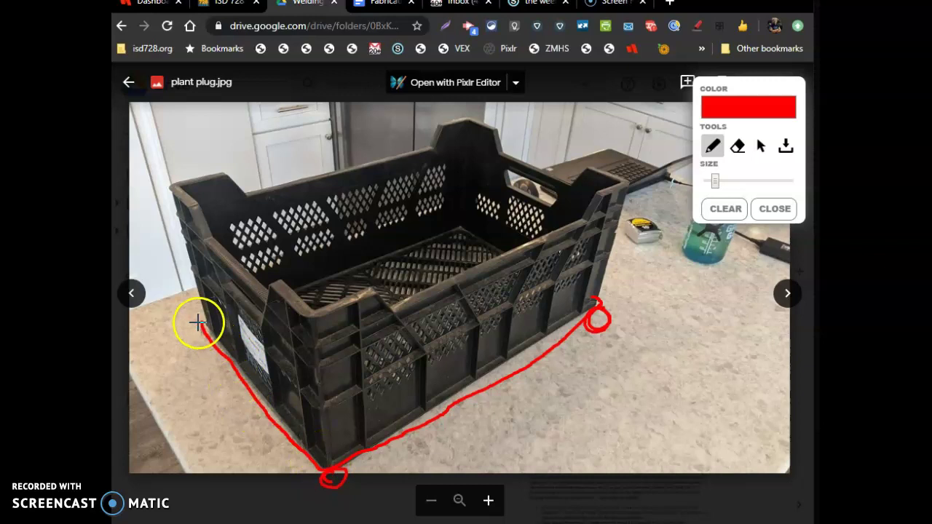
pyautogui.moveTo(185, 337); pyautogui.dragTo(201, 323)
pyautogui.moveTo(211, 287); pyautogui.dragTo(212, 347)
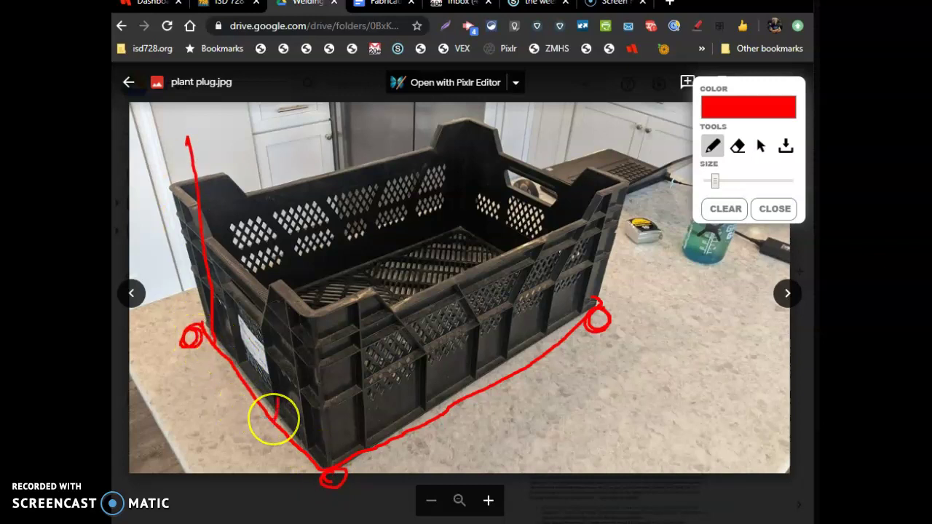
pyautogui.moveTo(272, 418)
pyautogui.mouseDown()
pyautogui.moveTo(279, 334)
pyautogui.moveTo(262, 174)
pyautogui.mouseUp()
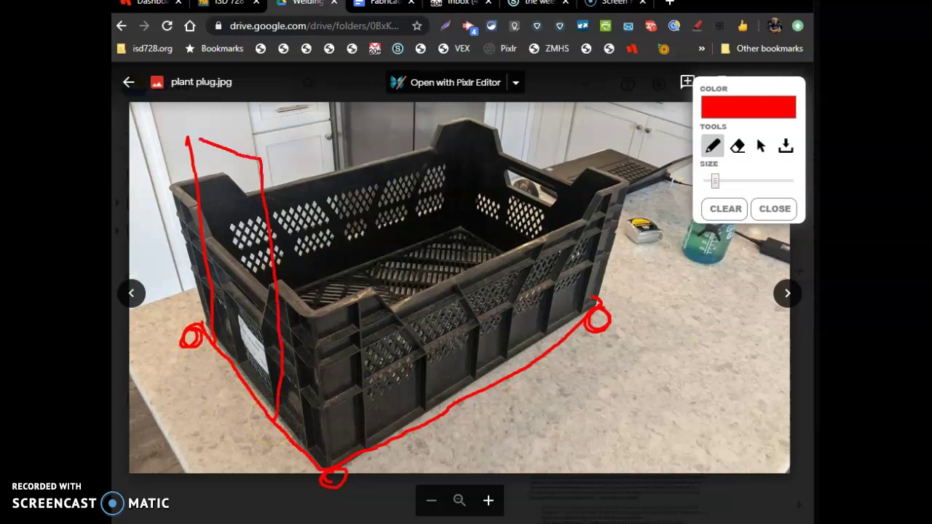
pyautogui.moveTo(410, 141)
pyautogui.mouseDown()
pyautogui.moveTo(353, 156)
pyautogui.moveTo(347, 168)
pyautogui.mouseUp()
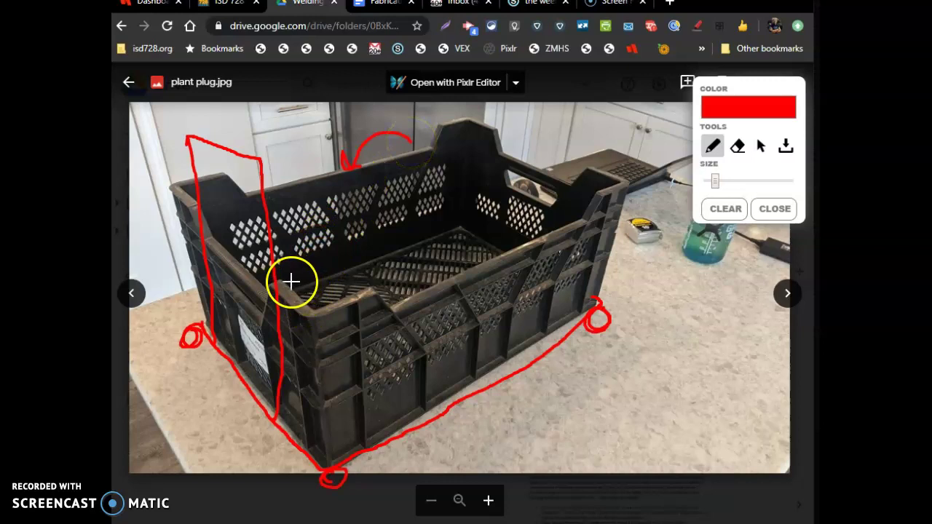
pyautogui.moveTo(292, 290)
pyautogui.mouseDown()
pyautogui.moveTo(292, 281)
pyautogui.moveTo(310, 300)
pyautogui.moveTo(342, 294)
pyautogui.mouseUp()
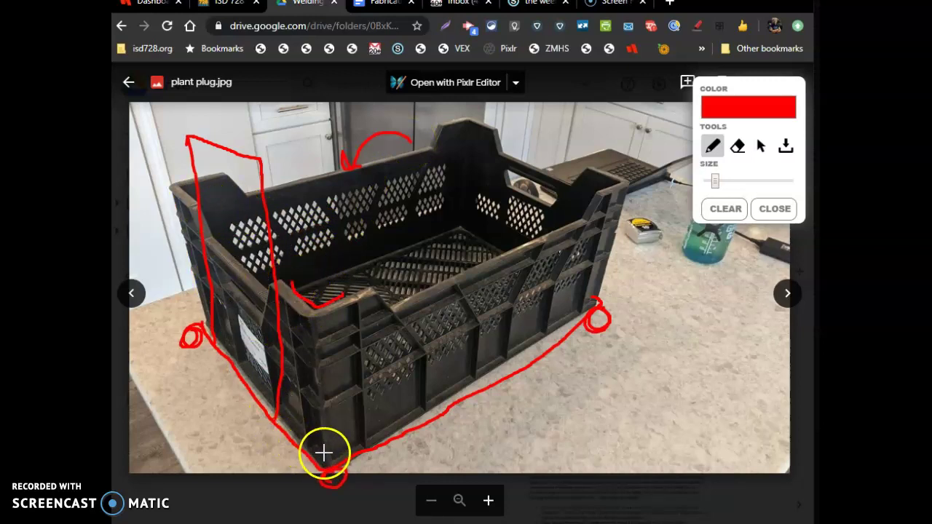
pyautogui.click(309, 434)
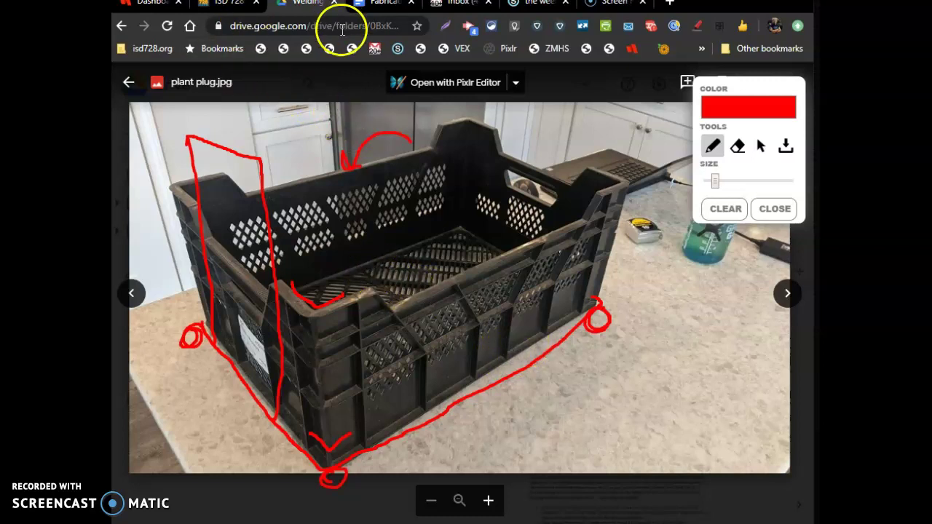
# Bring up the Fabrication Joints document with a slightly thicker red annotation pen.
pyautogui.click(384, 6)
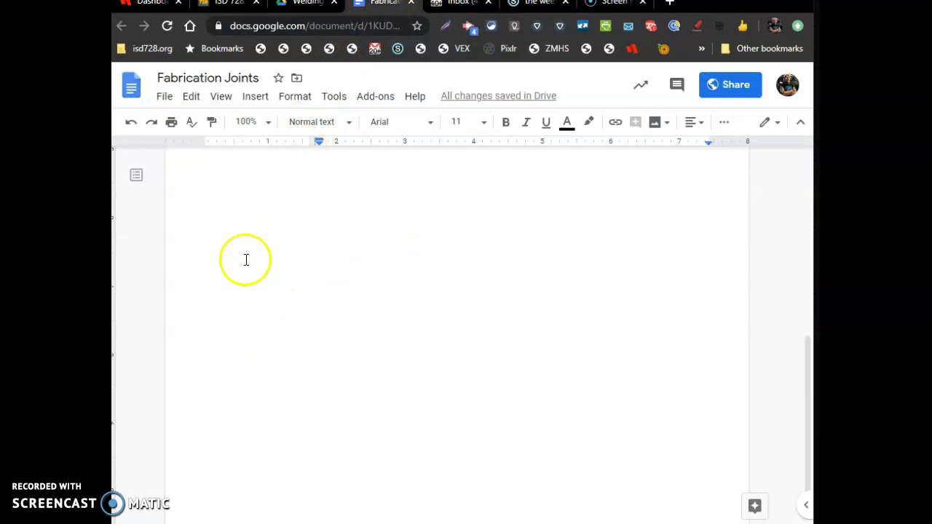
pyautogui.click(699, 27)
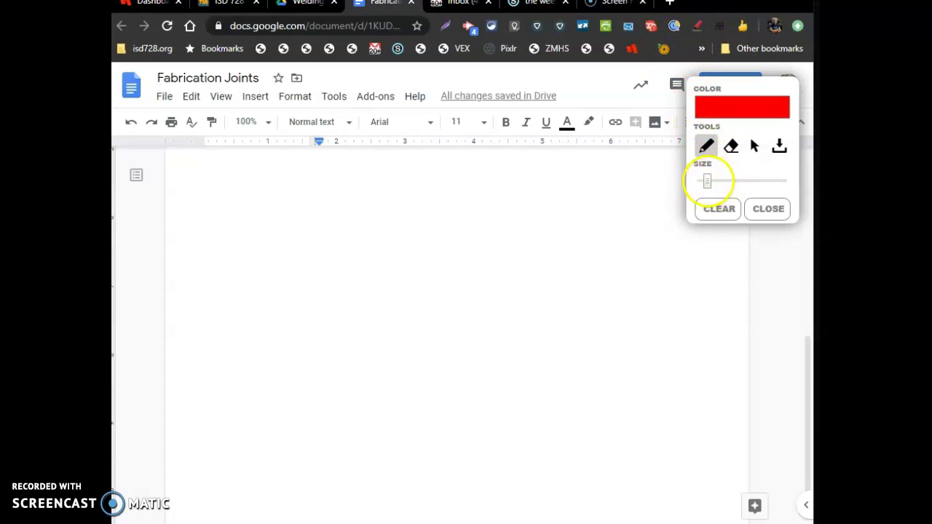
pyautogui.moveTo(706, 182); pyautogui.dragTo(709, 182)
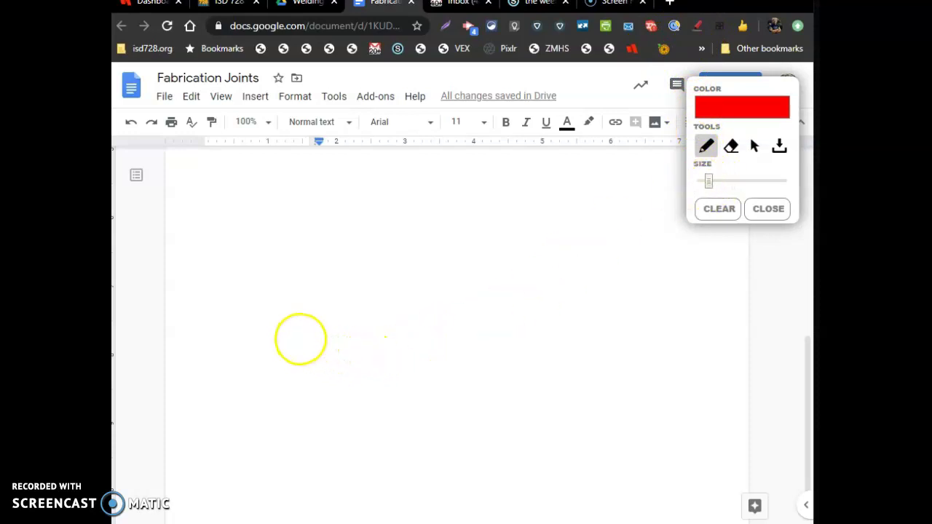
# Sketch a red flat four-sided slab outline with small downward ticks at its corners.
pyautogui.moveTo(299, 337)
pyautogui.mouseDown()
pyautogui.moveTo(482, 255)
pyautogui.moveTo(617, 297)
pyautogui.mouseUp()
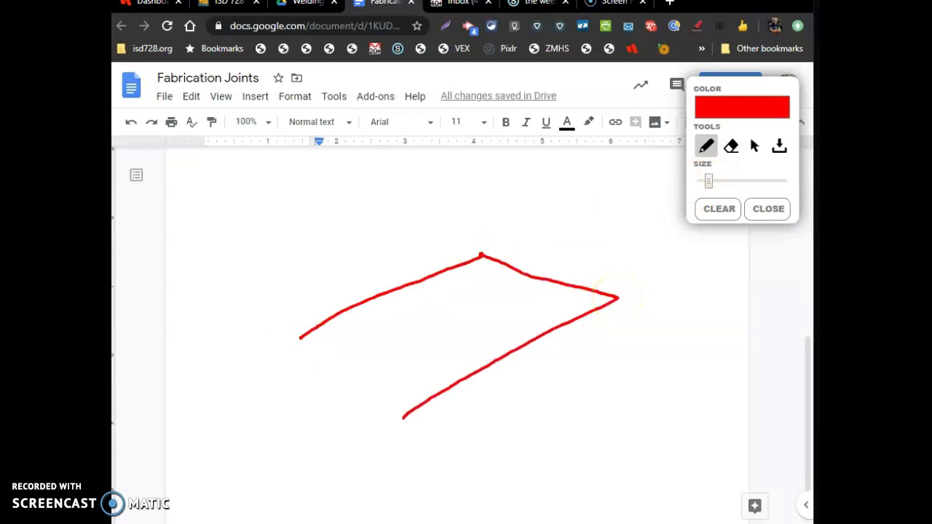
pyautogui.moveTo(305, 346); pyautogui.dragTo(300, 338)
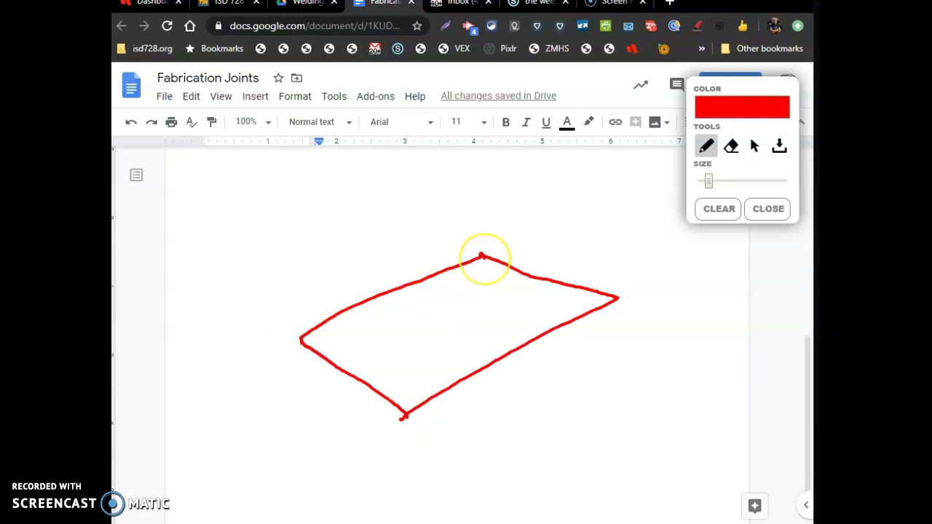
pyautogui.click(405, 419)
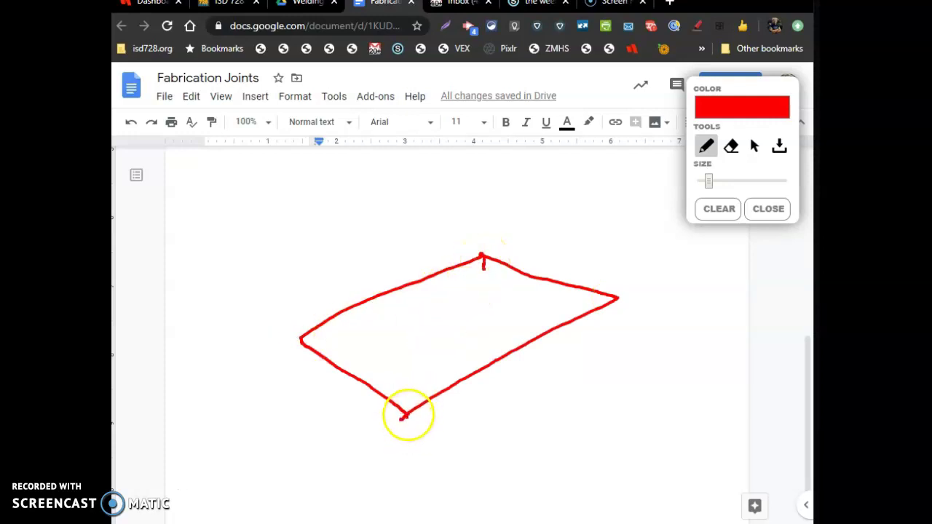
pyautogui.moveTo(405, 421); pyautogui.dragTo(406, 430)
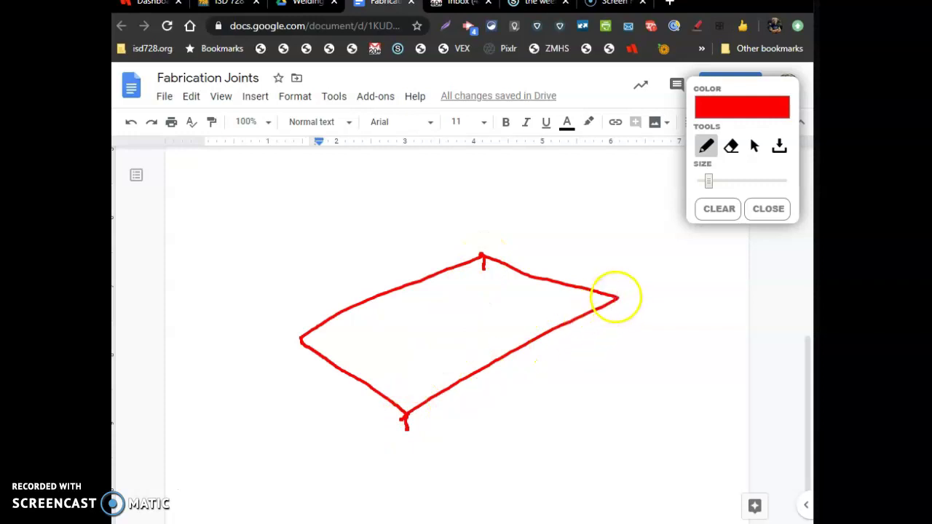
pyautogui.moveTo(616, 298); pyautogui.dragTo(615, 314)
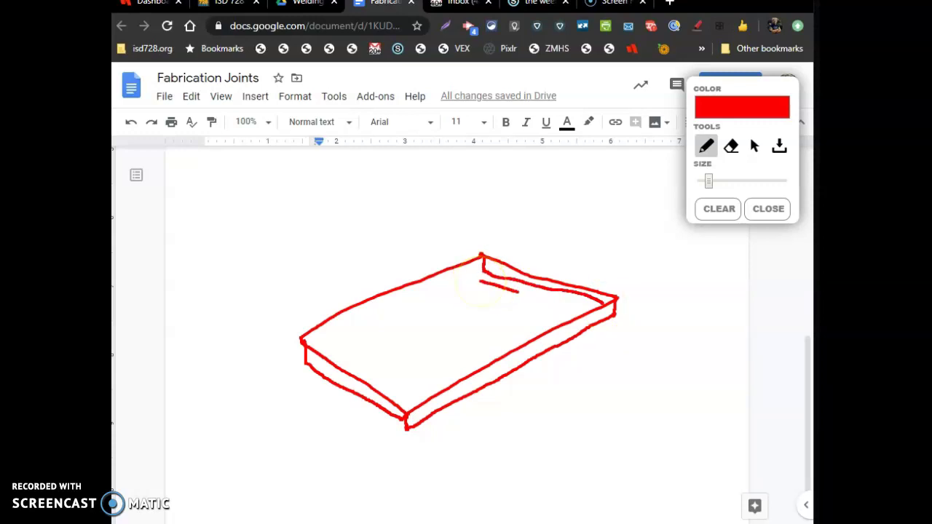
# Add an inner rim line and corner marks to the red outline, glancing back at the crate photo.
pyautogui.moveTo(575, 306); pyautogui.dragTo(483, 282)
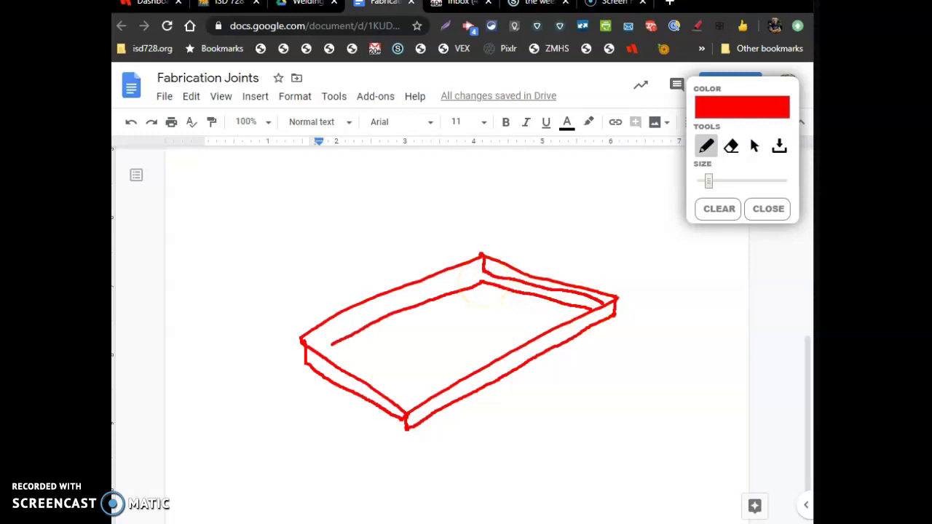
pyautogui.click(310, 342)
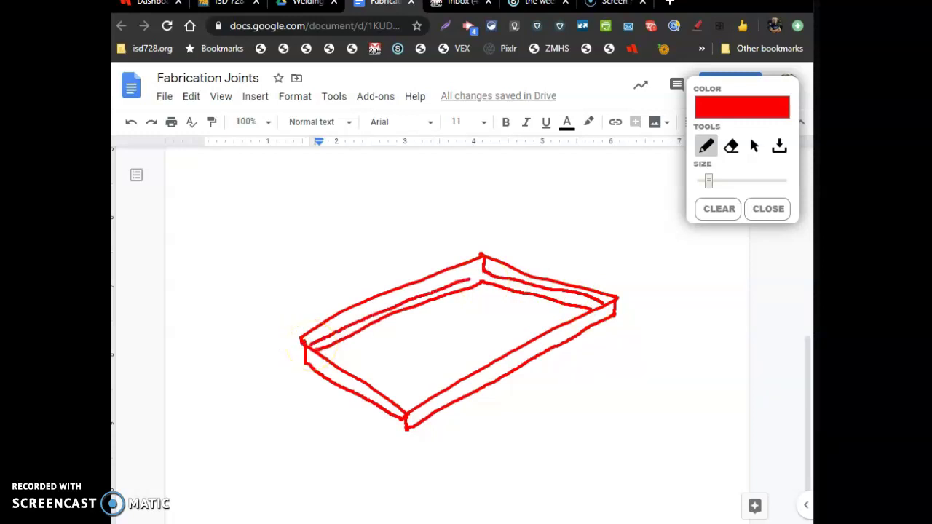
pyautogui.moveTo(489, 280)
pyautogui.mouseDown()
pyautogui.moveTo(491, 270)
pyautogui.moveTo(469, 262)
pyautogui.moveTo(459, 272)
pyautogui.mouseUp()
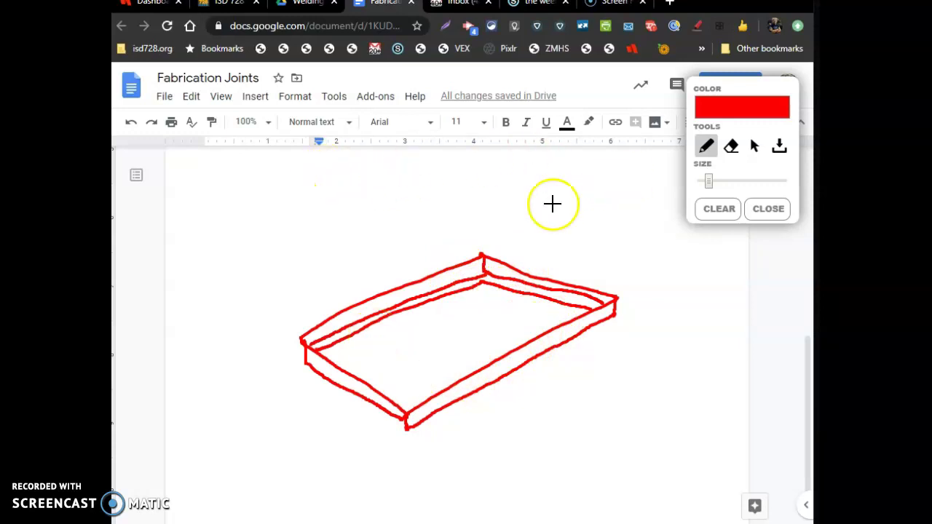
pyautogui.click(306, 6)
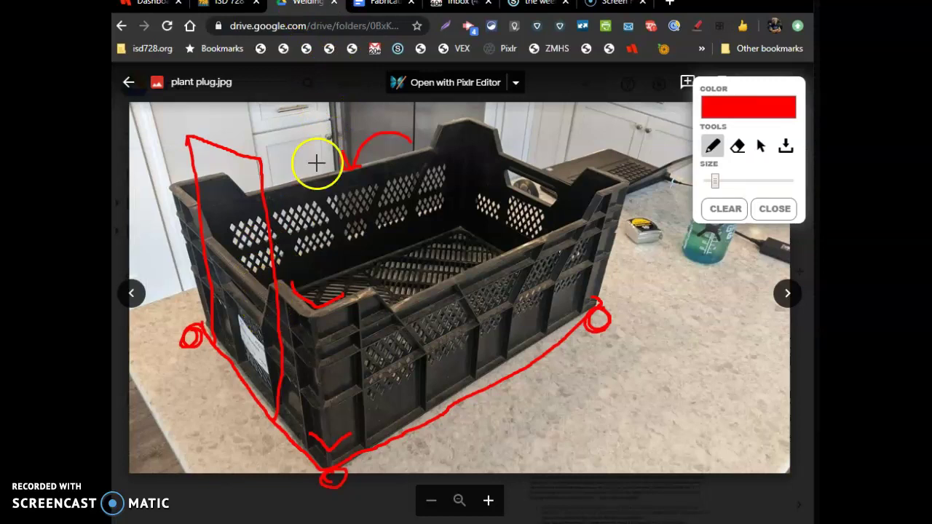
pyautogui.click(386, 4)
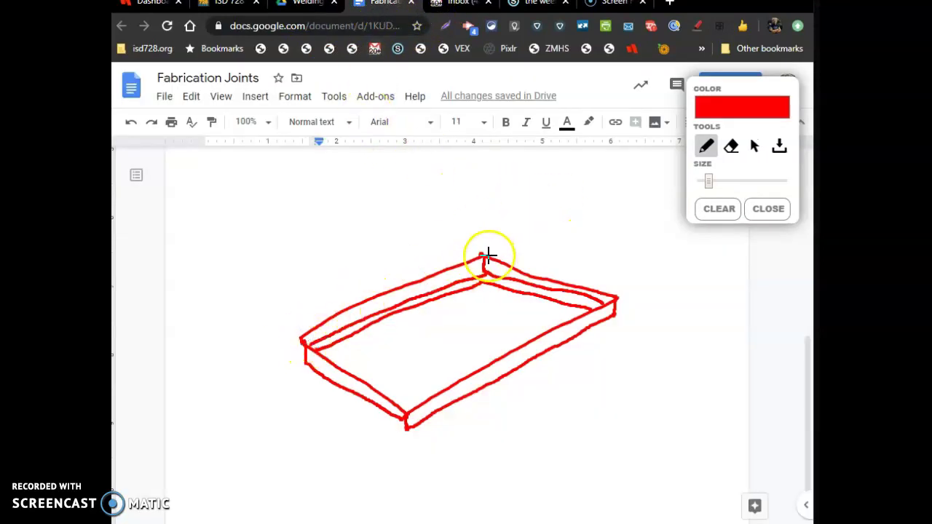
# Switch the annotation pen colour to light green.
pyautogui.click(725, 108)
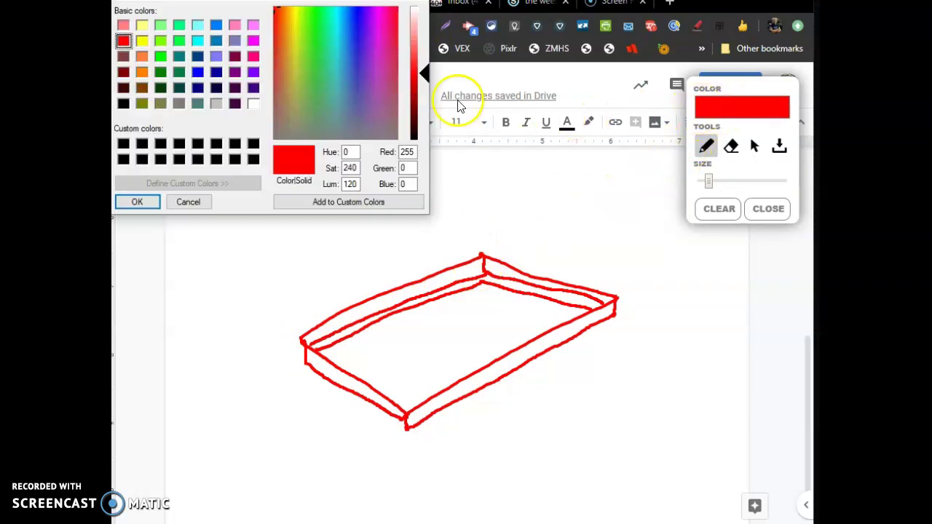
pyautogui.click(161, 27)
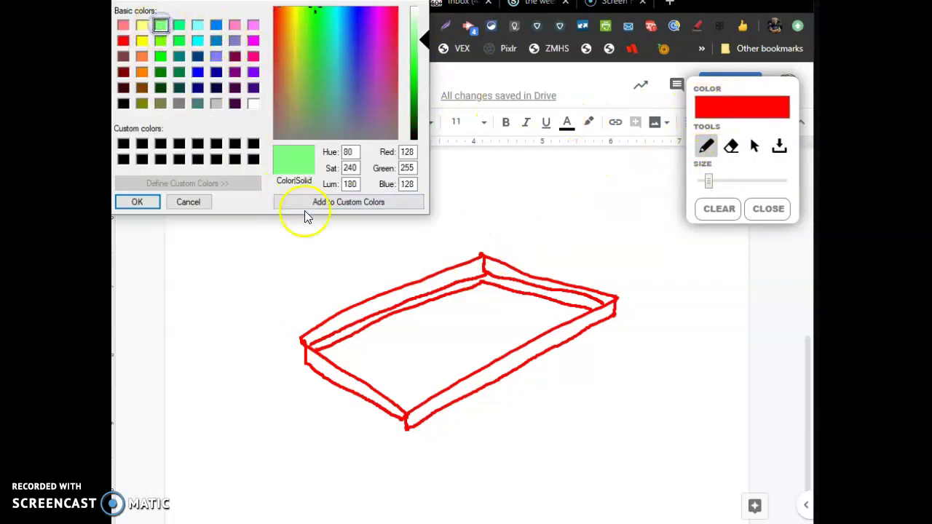
pyautogui.click(150, 203)
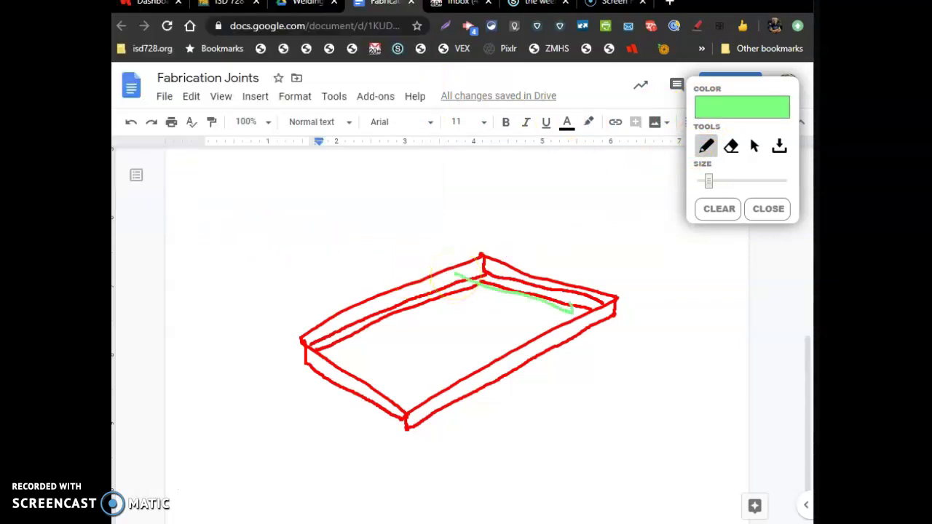
# Draw green dimension arrows along the tray's short and long sides, labelled 16 and 24.
pyautogui.moveTo(572, 312); pyautogui.dragTo(557, 317)
pyautogui.moveTo(495, 285); pyautogui.dragTo(550, 233)
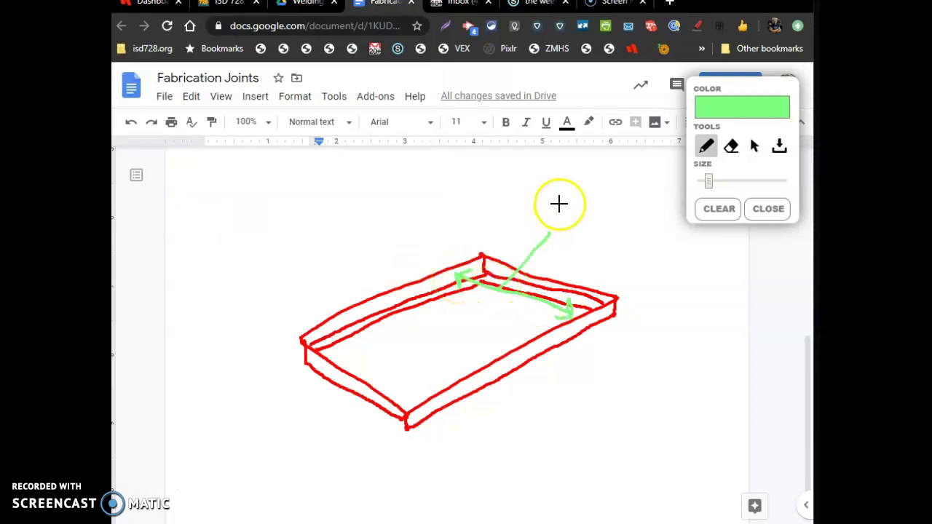
pyautogui.moveTo(558, 197)
pyautogui.mouseDown()
pyautogui.moveTo(558, 220)
pyautogui.moveTo(577, 195)
pyautogui.mouseUp()
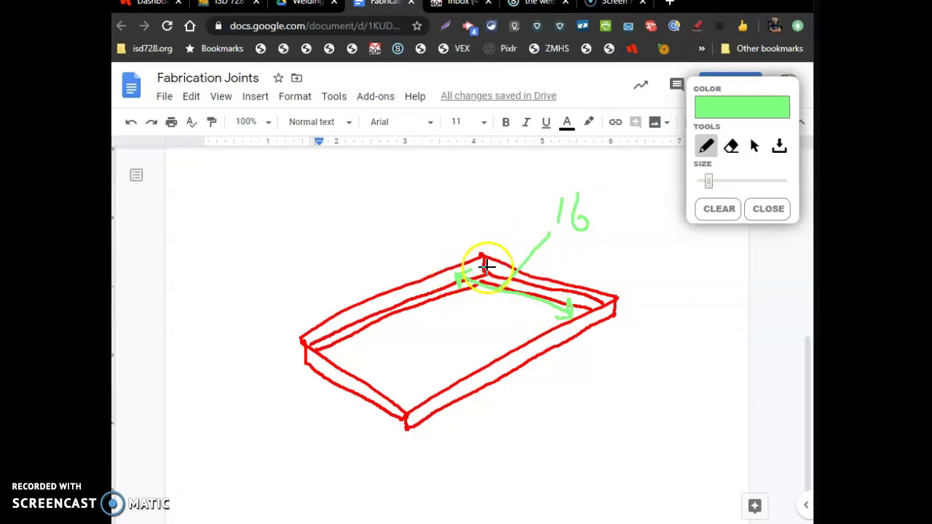
pyautogui.moveTo(500, 268); pyautogui.dragTo(423, 313)
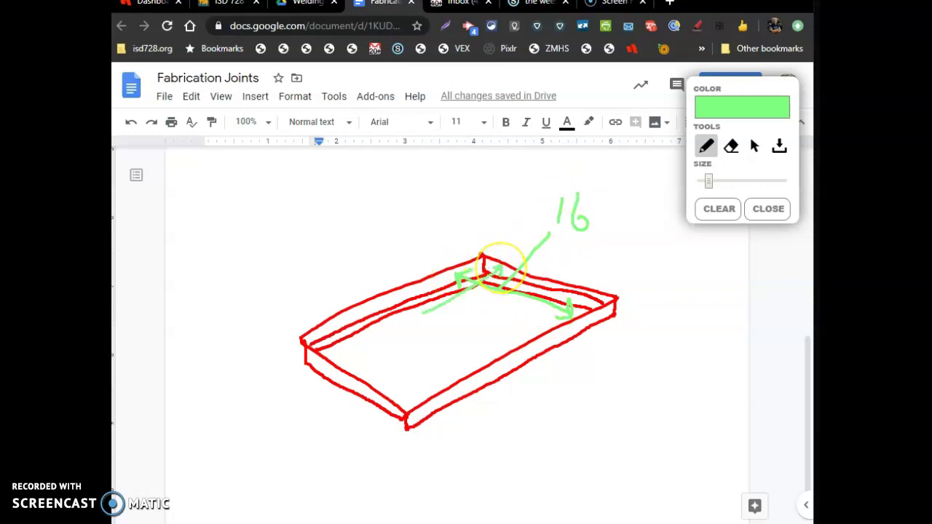
pyautogui.moveTo(347, 360)
pyautogui.mouseDown()
pyautogui.moveTo(379, 333)
pyautogui.moveTo(325, 225)
pyautogui.moveTo(346, 239)
pyautogui.moveTo(350, 225)
pyautogui.moveTo(362, 261)
pyautogui.mouseUp()
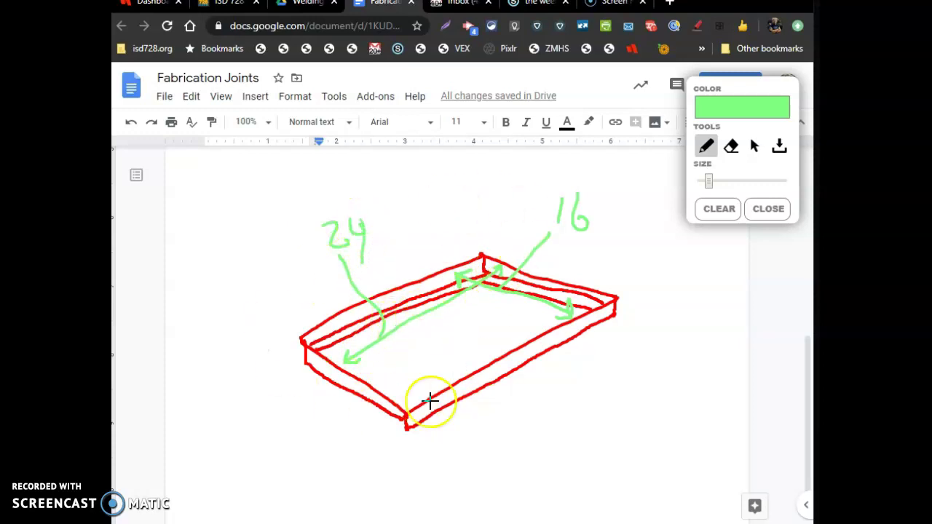
pyautogui.moveTo(300, 333); pyautogui.dragTo(300, 344)
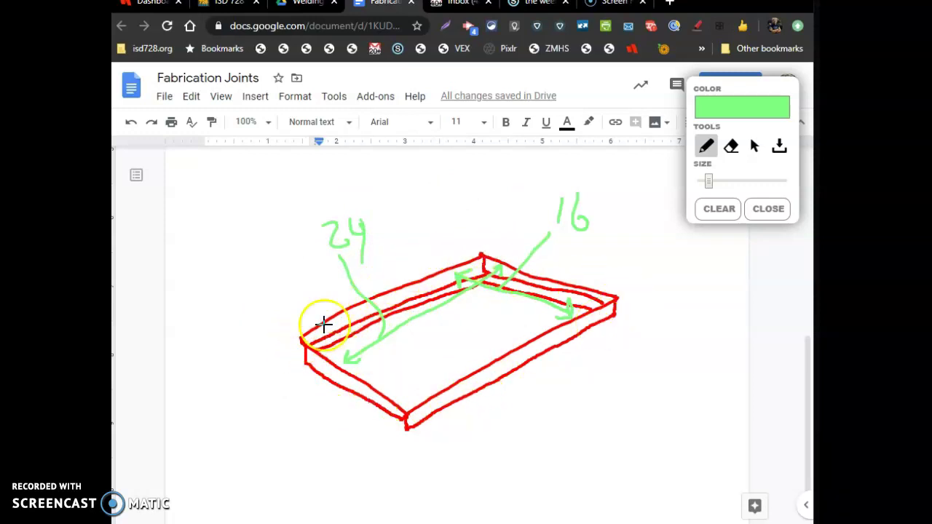
# Change the pen colour to dark brown in the Windows colour dialog.
pyautogui.click(704, 108)
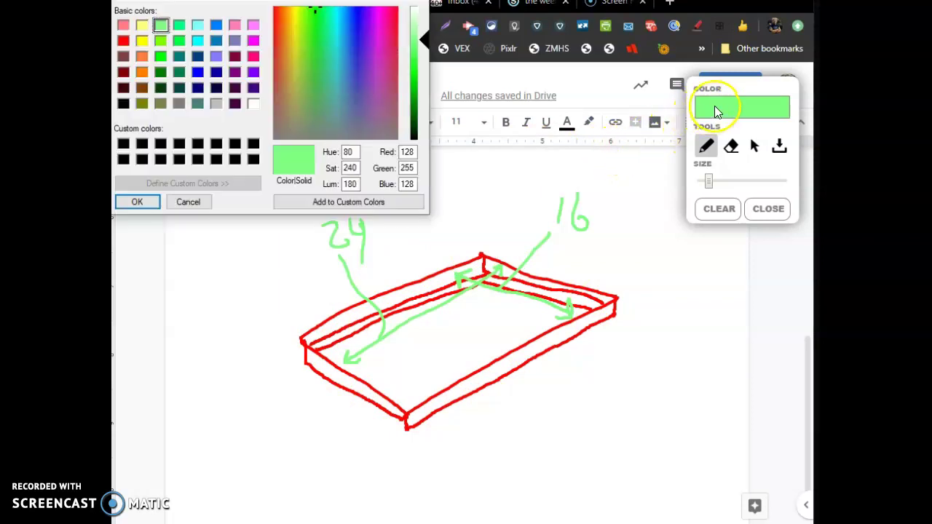
pyautogui.click(123, 56)
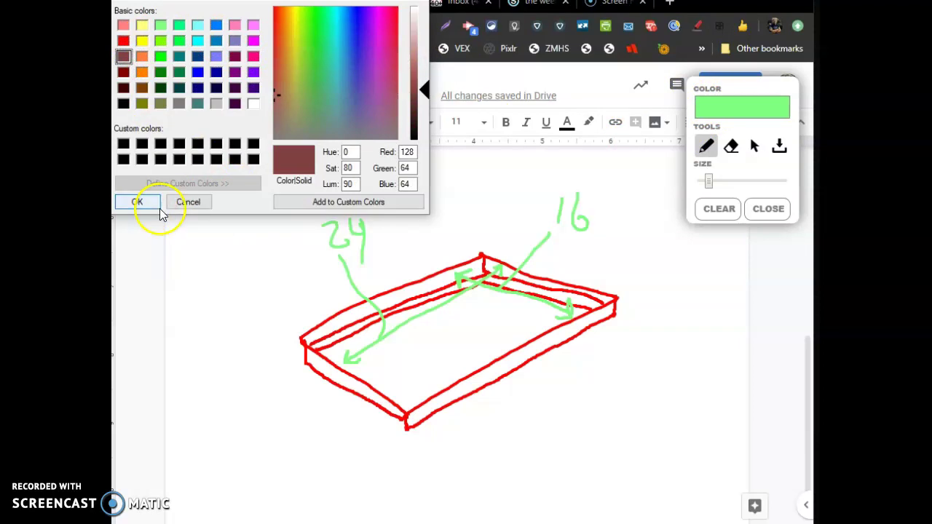
pyautogui.click(137, 202)
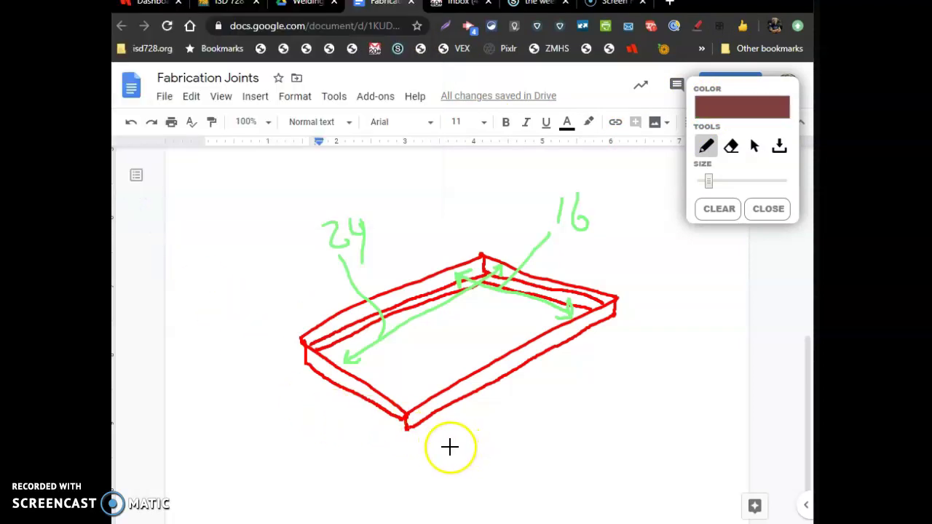
# Sketch the small angle-iron piece below the tray with a dimension mark beside it.
pyautogui.moveTo(439, 446); pyautogui.dragTo(464, 466)
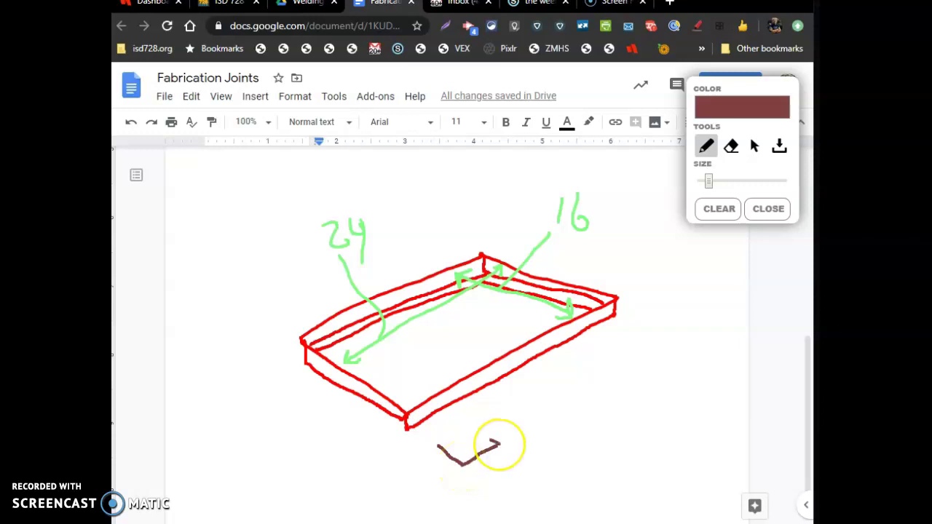
pyautogui.moveTo(471, 436)
pyautogui.mouseDown()
pyautogui.moveTo(440, 446)
pyautogui.moveTo(440, 460)
pyautogui.moveTo(460, 467)
pyautogui.moveTo(500, 455)
pyautogui.mouseUp()
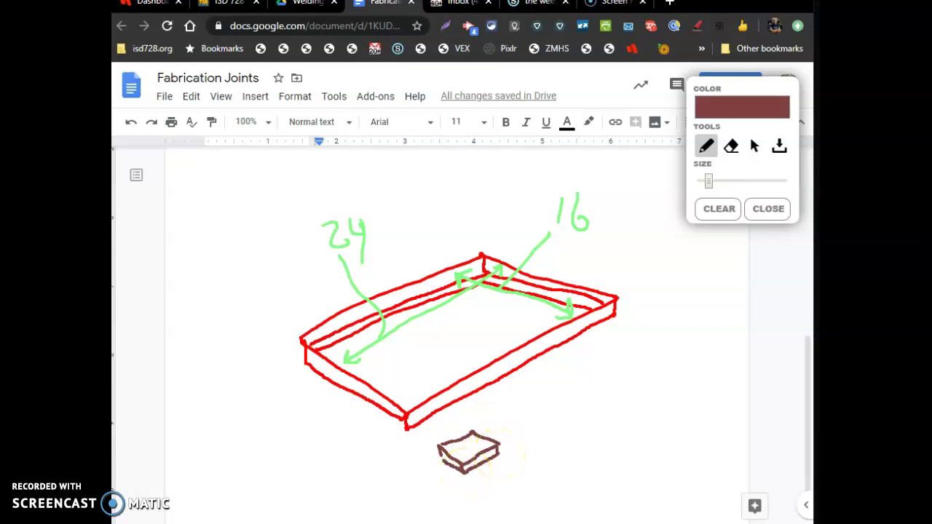
pyautogui.moveTo(444, 420)
pyautogui.mouseDown()
pyautogui.moveTo(484, 423)
pyautogui.moveTo(488, 439)
pyautogui.moveTo(526, 438)
pyautogui.moveTo(537, 463)
pyautogui.mouseUp()
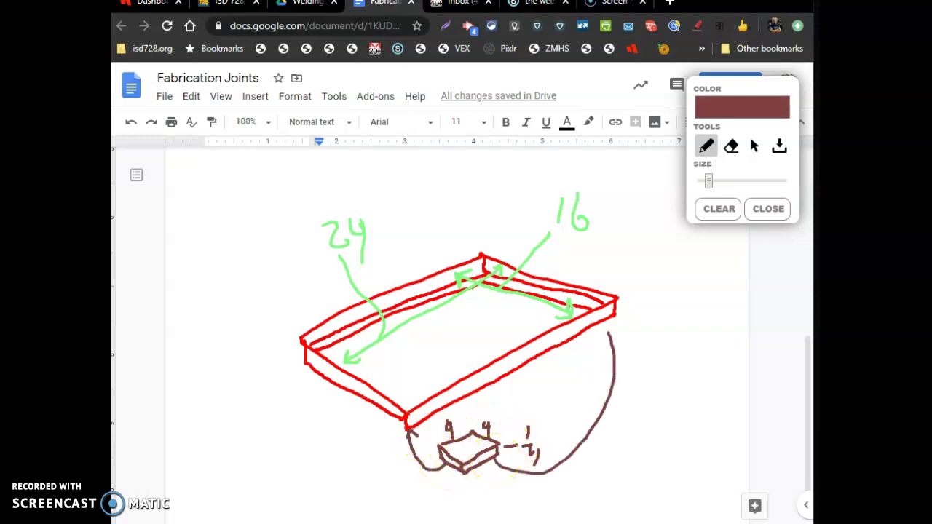
# Draw brown curved arrows linking the piece to the frame and a tall post at the left corner.
pyautogui.moveTo(501, 332); pyautogui.dragTo(508, 348)
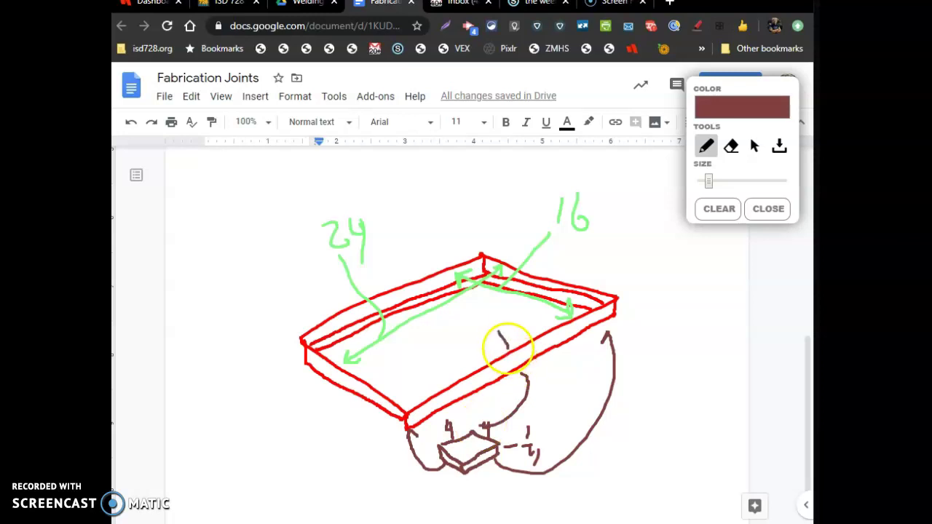
pyautogui.moveTo(408, 482); pyautogui.dragTo(453, 470)
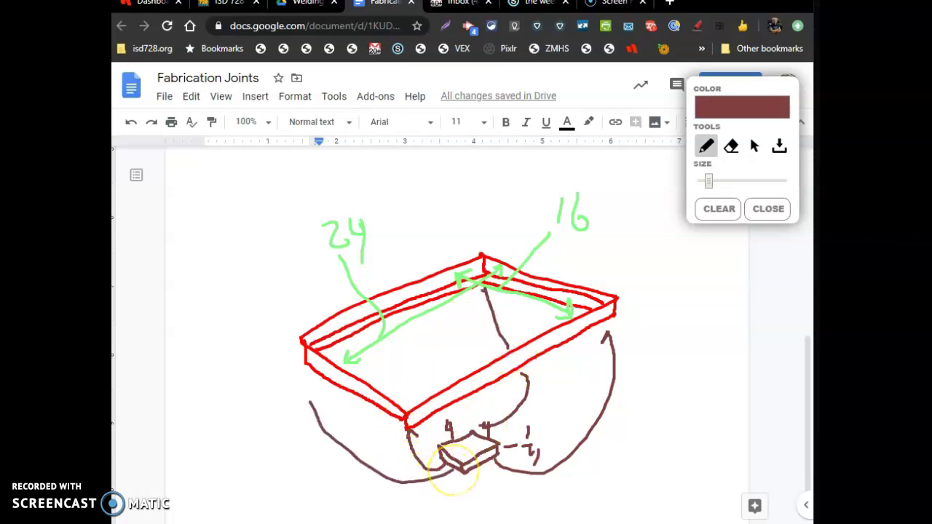
pyautogui.moveTo(410, 431); pyautogui.dragTo(441, 468)
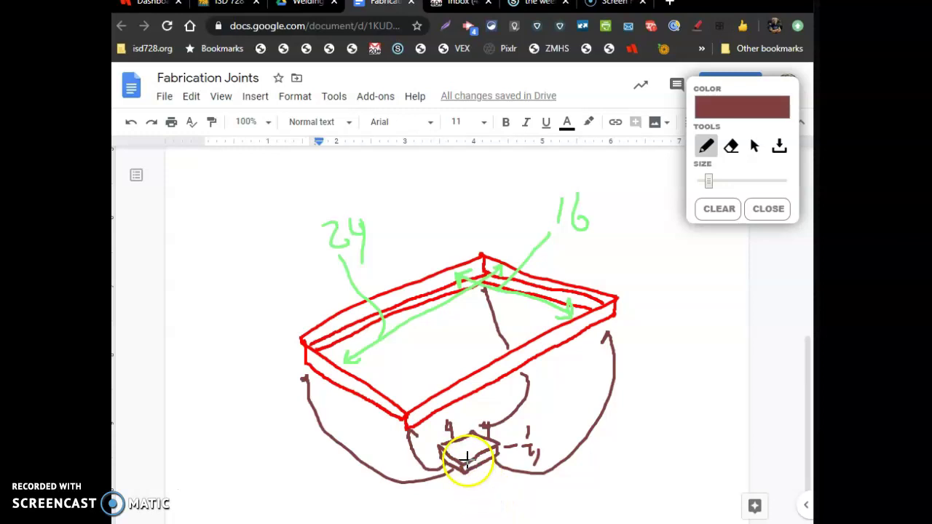
pyautogui.moveTo(485, 477)
pyautogui.mouseDown()
pyautogui.moveTo(461, 483)
pyautogui.moveTo(477, 462)
pyautogui.mouseUp()
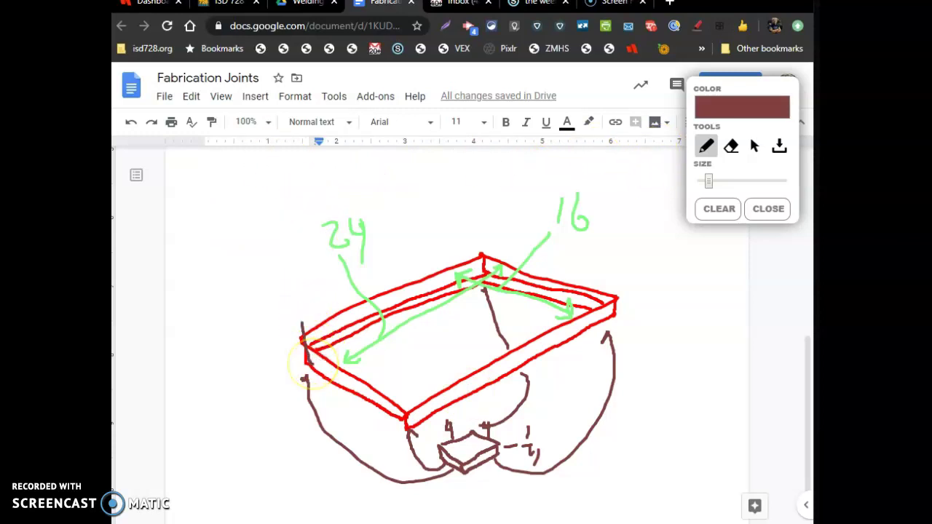
pyautogui.moveTo(285, 177); pyautogui.dragTo(267, 184)
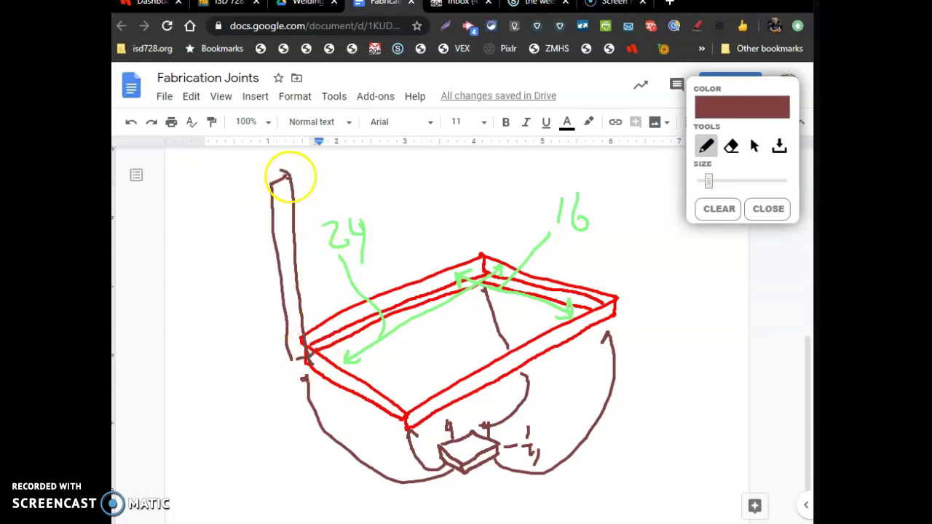
# Hook the brown post's top and bend it leftward to start the upright back frame.
pyautogui.moveTo(287, 176); pyautogui.dragTo(262, 180)
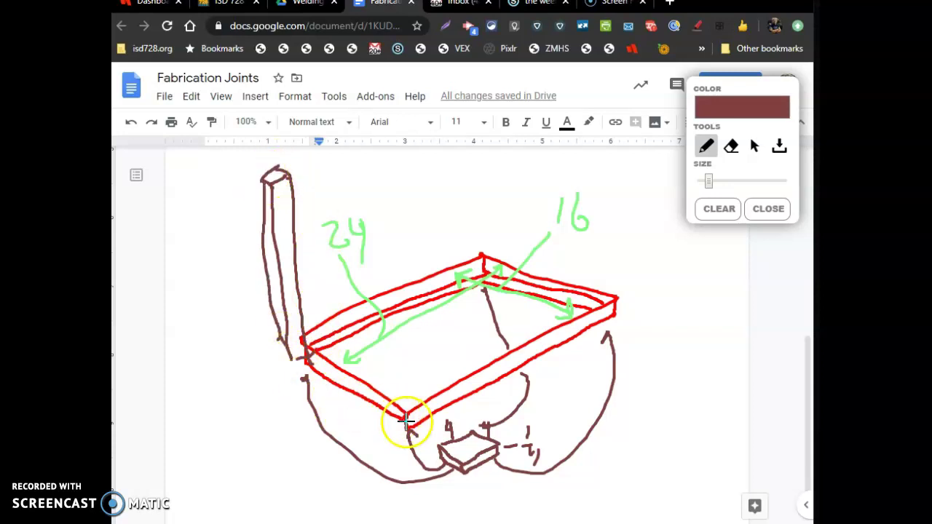
pyautogui.moveTo(411, 247)
pyautogui.mouseDown()
pyautogui.moveTo(390, 238)
pyautogui.moveTo(423, 237)
pyautogui.moveTo(393, 237)
pyautogui.moveTo(387, 386)
pyautogui.moveTo(427, 253)
pyautogui.mouseUp()
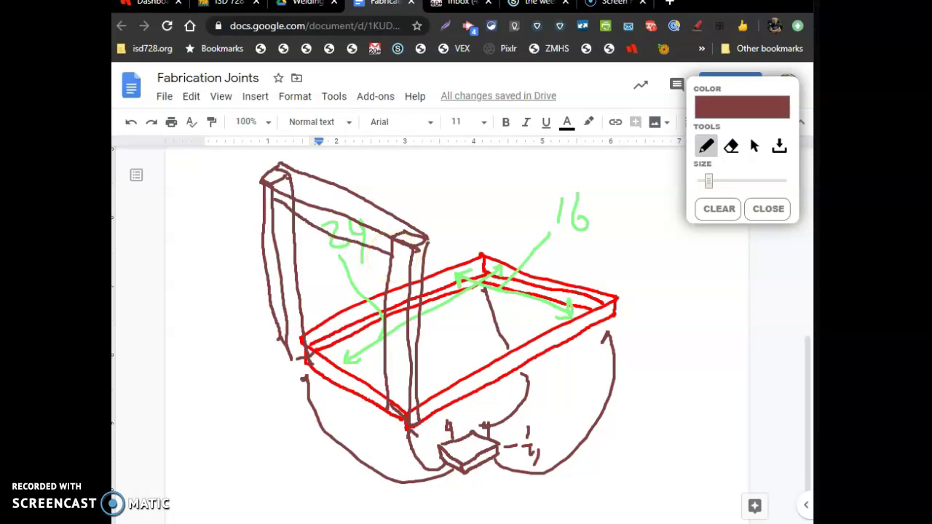
pyautogui.click(731, 145)
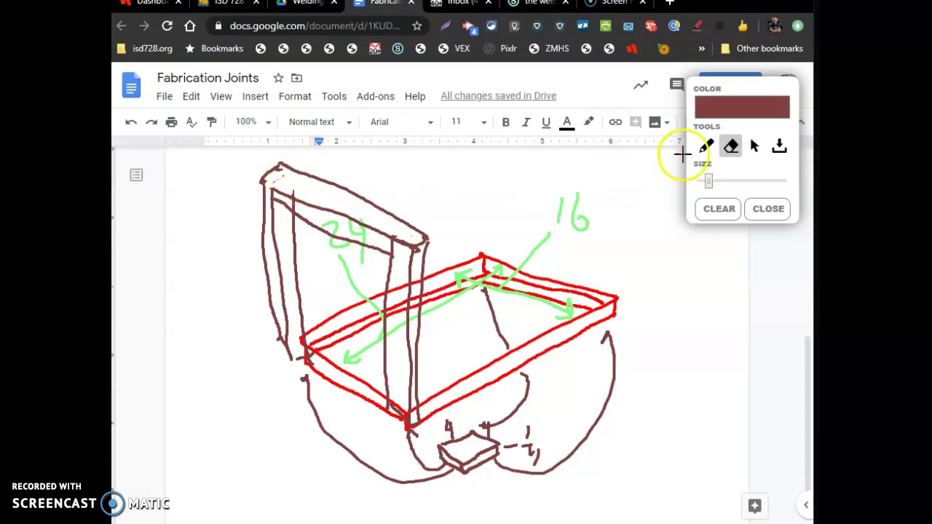
pyautogui.click(706, 145)
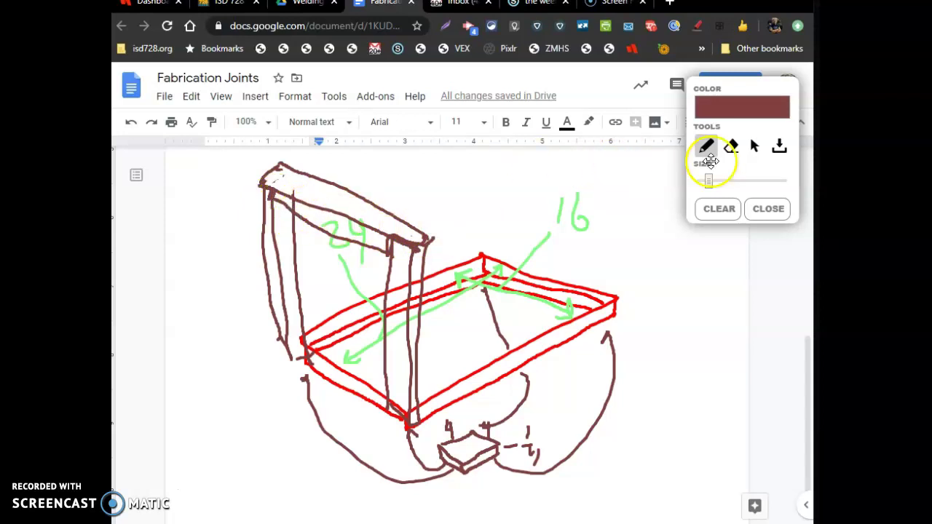
pyautogui.click(731, 147)
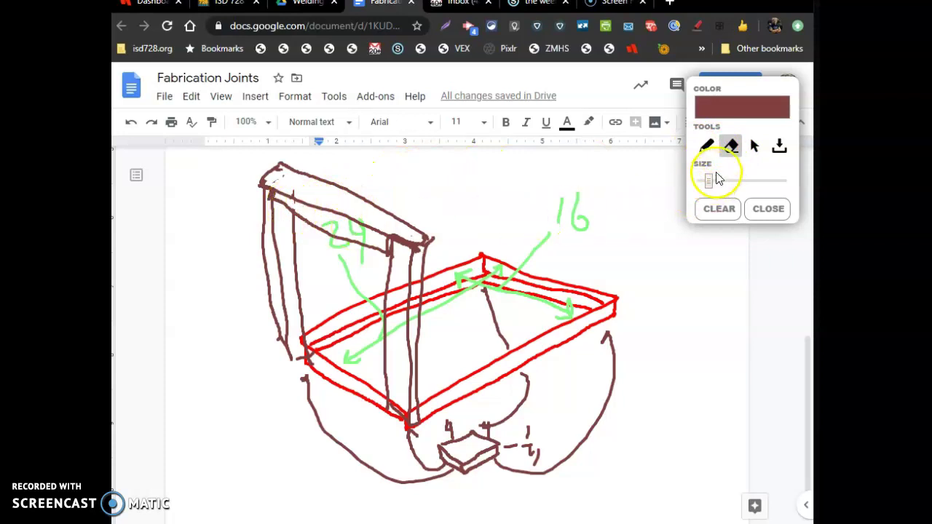
pyautogui.click(706, 147)
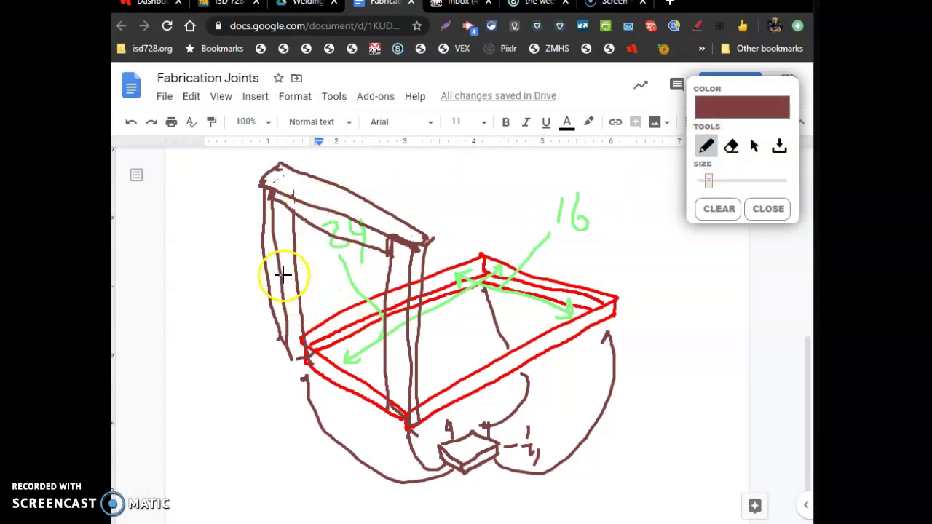
# Add a crossbar between the back frame's posts and erase stray ink near it.
pyautogui.moveTo(280, 264); pyautogui.dragTo(344, 267)
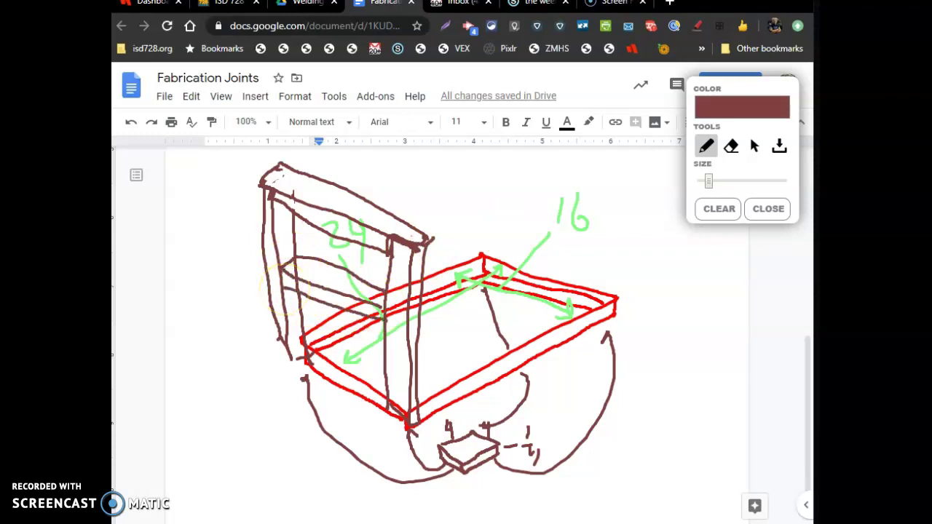
pyautogui.click(731, 146)
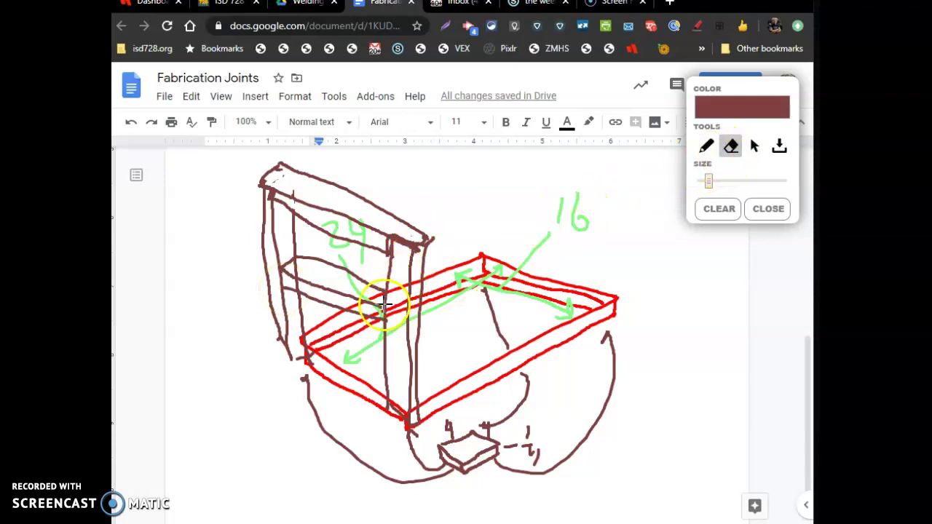
pyautogui.moveTo(384, 304)
pyautogui.mouseDown()
pyautogui.moveTo(378, 296)
pyautogui.moveTo(362, 309)
pyautogui.mouseUp()
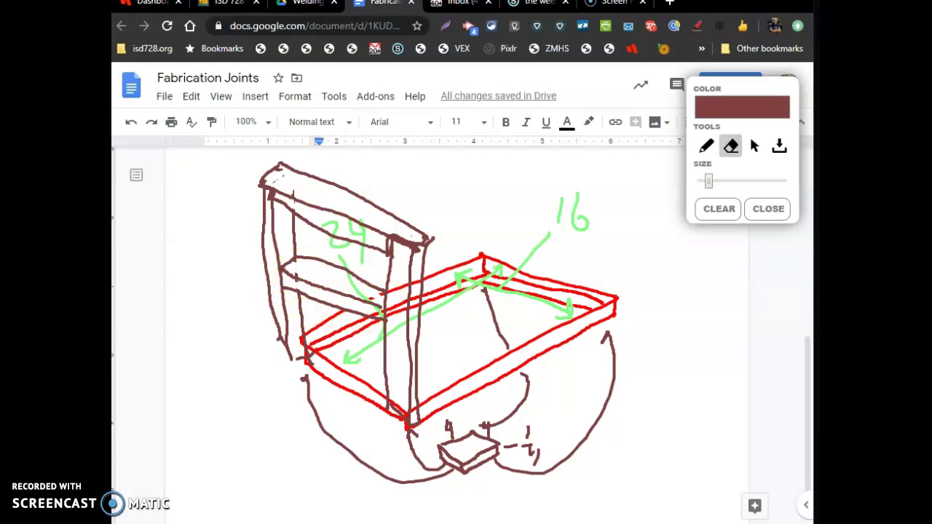
# Add brown lines around the frame's front-left corner and leg, and circle the 16 label.
pyautogui.click(705, 145)
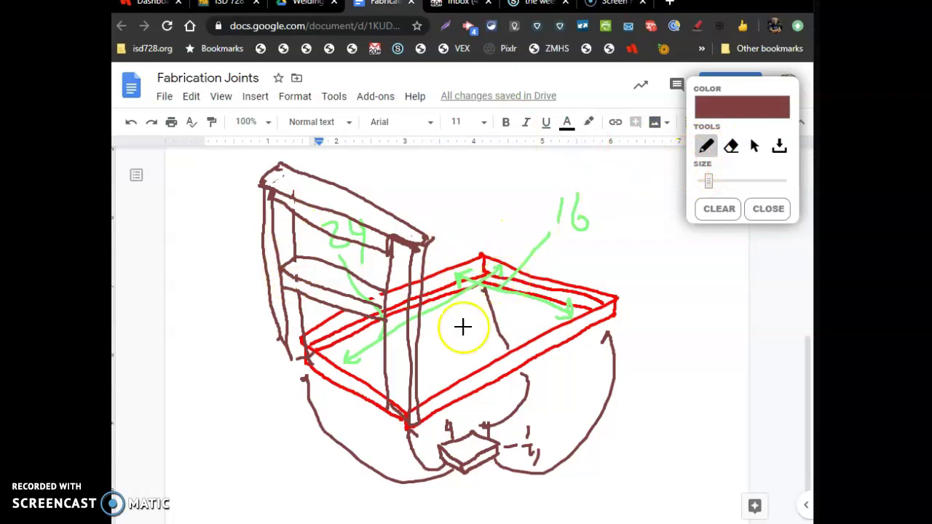
pyautogui.moveTo(399, 433); pyautogui.dragTo(328, 475)
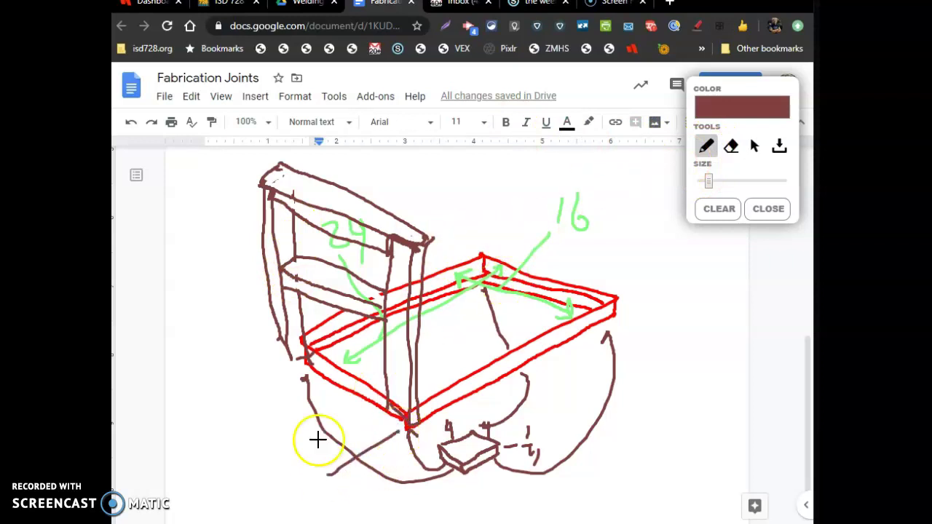
pyautogui.moveTo(279, 354); pyautogui.dragTo(211, 379)
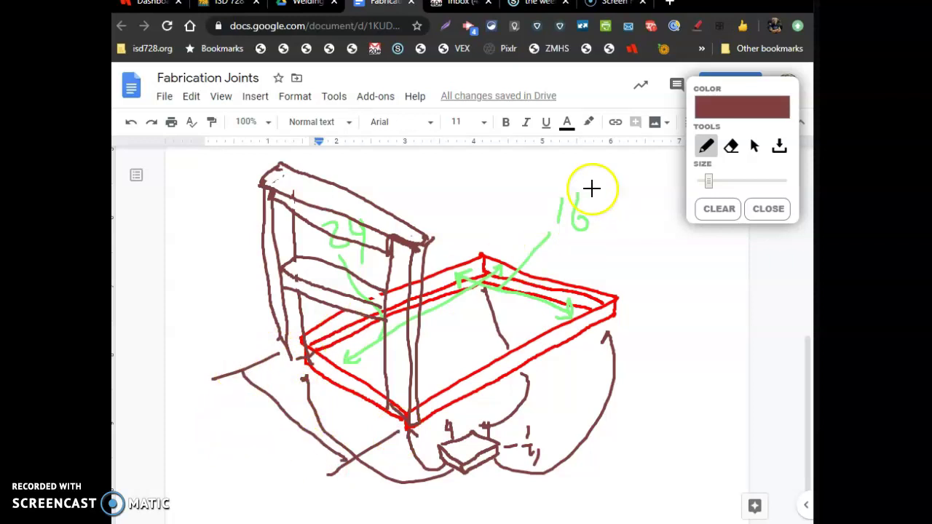
pyautogui.moveTo(527, 242)
pyautogui.mouseDown()
pyautogui.moveTo(624, 235)
pyautogui.moveTo(588, 177)
pyautogui.mouseUp()
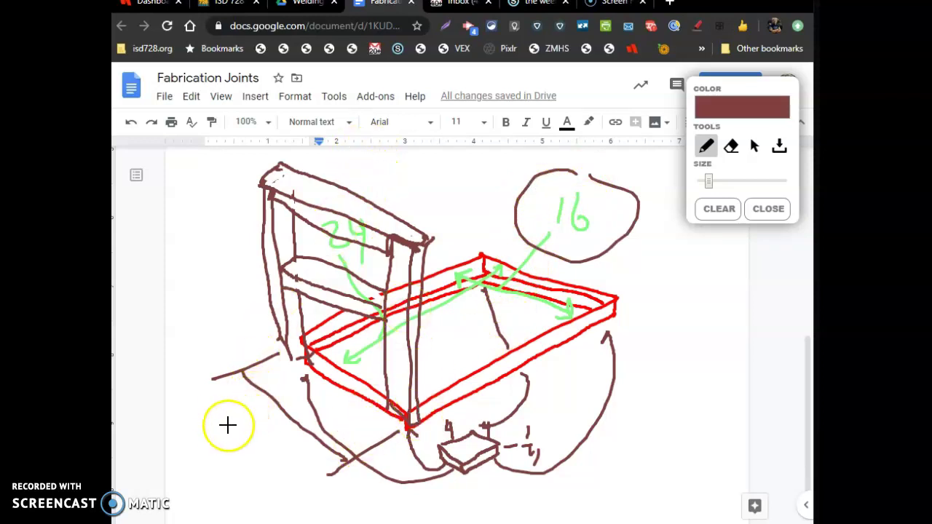
pyautogui.moveTo(207, 430)
pyautogui.mouseDown()
pyautogui.moveTo(206, 450)
pyautogui.moveTo(241, 423)
pyautogui.moveTo(248, 444)
pyautogui.moveTo(268, 451)
pyautogui.mouseUp()
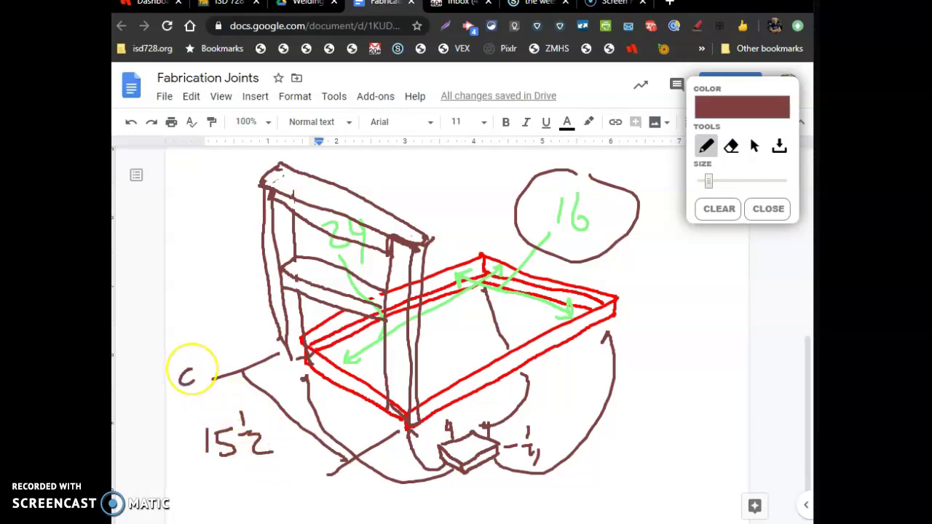
pyautogui.moveTo(201, 364); pyautogui.dragTo(209, 358)
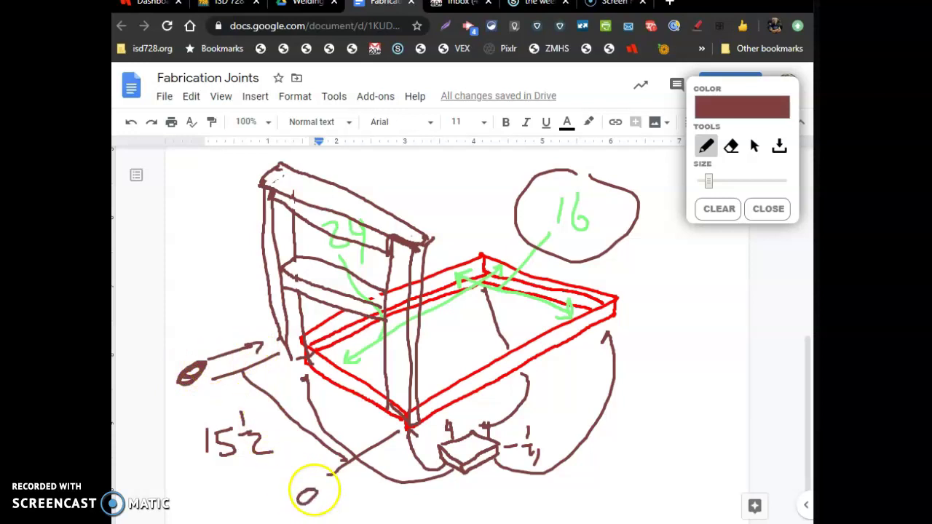
pyautogui.moveTo(314, 490)
pyautogui.mouseDown()
pyautogui.moveTo(306, 492)
pyautogui.moveTo(335, 475)
pyautogui.mouseUp()
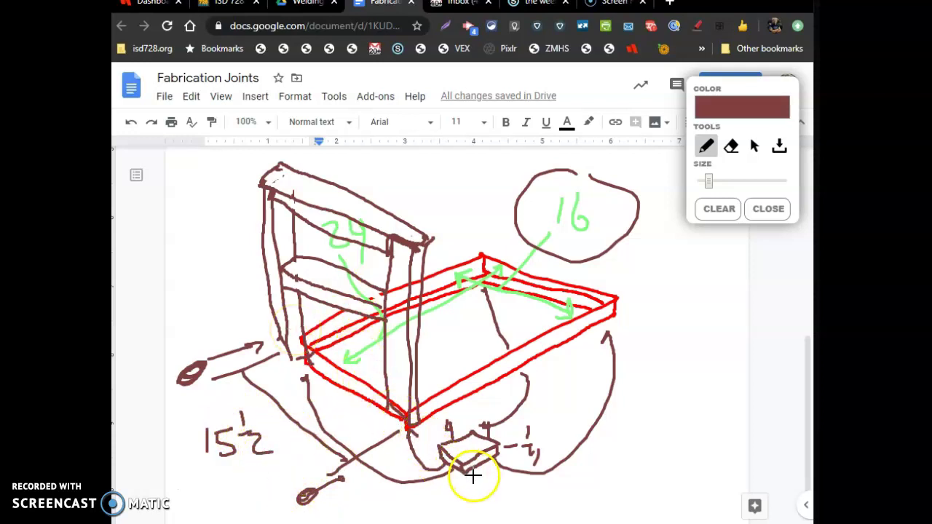
# Write -4 under the box and draw the 30" height line with its label beside the chair.
pyautogui.moveTo(477, 477)
pyautogui.mouseDown()
pyautogui.moveTo(498, 495)
pyautogui.moveTo(493, 467)
pyautogui.moveTo(510, 488)
pyautogui.moveTo(526, 487)
pyautogui.moveTo(526, 514)
pyautogui.mouseUp()
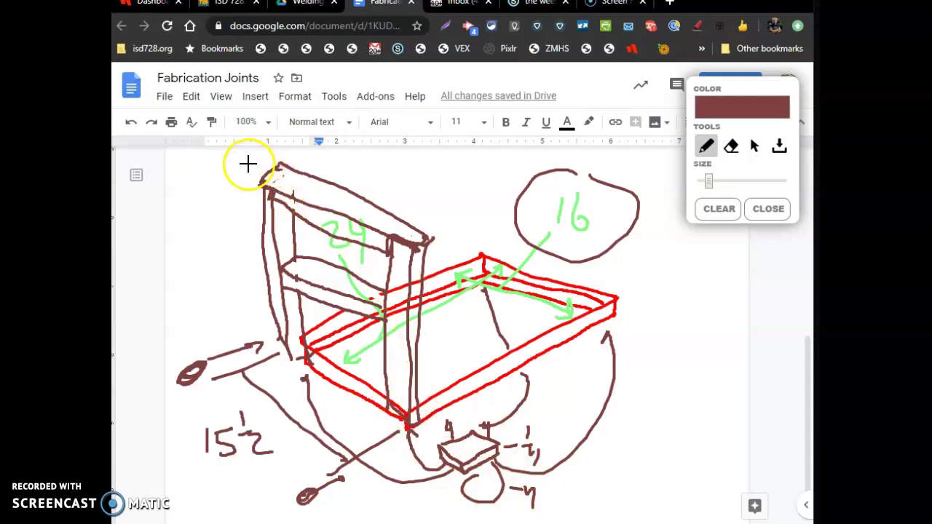
pyautogui.moveTo(230, 163); pyautogui.dragTo(257, 165)
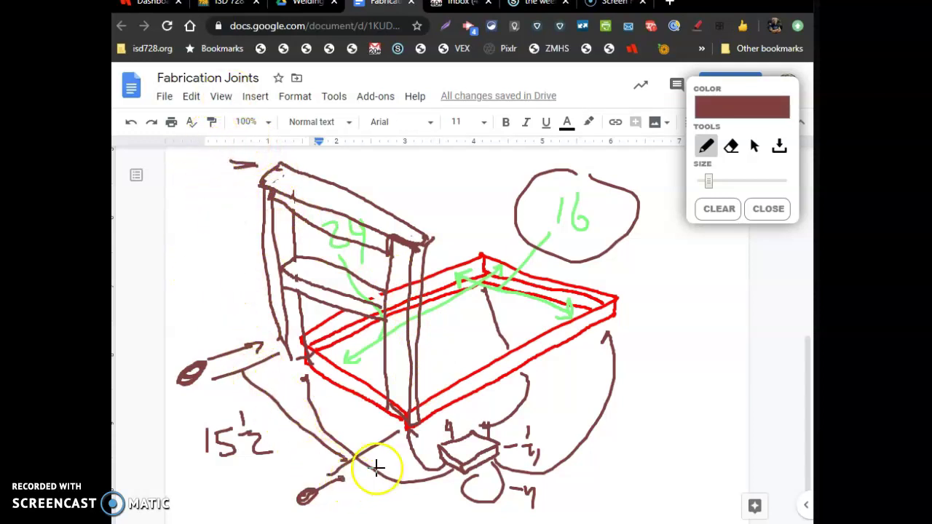
pyautogui.moveTo(243, 168); pyautogui.dragTo(233, 195)
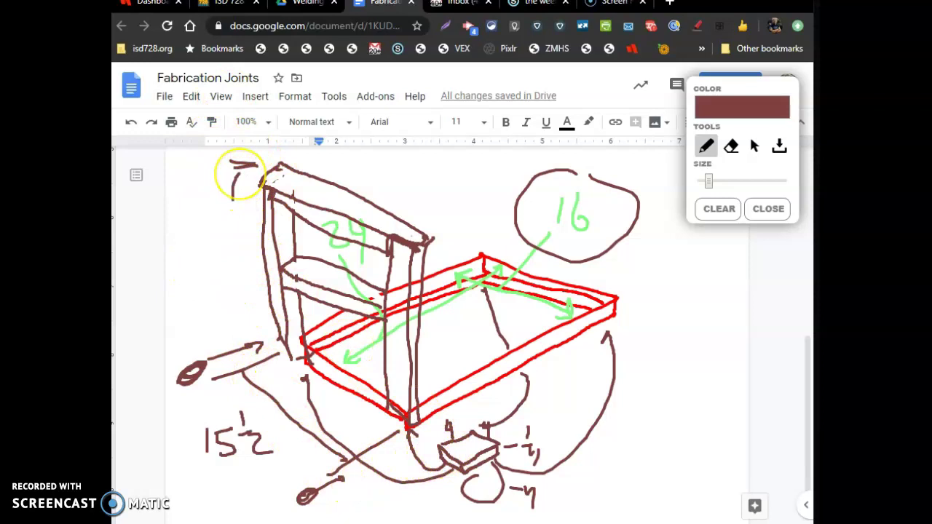
pyautogui.moveTo(288, 356); pyautogui.dragTo(227, 348)
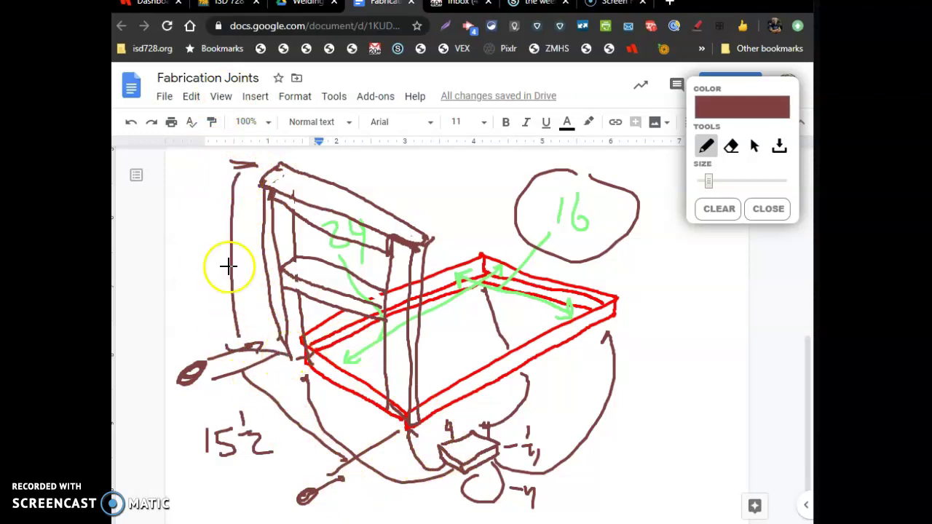
pyautogui.moveTo(265, 167); pyautogui.dragTo(216, 153)
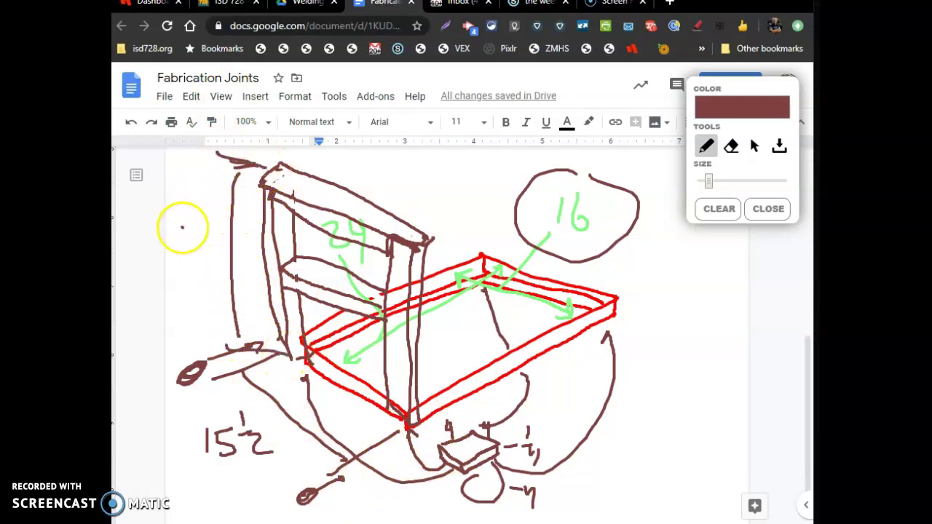
pyautogui.moveTo(182, 225)
pyautogui.mouseDown()
pyautogui.moveTo(187, 247)
pyautogui.moveTo(223, 224)
pyautogui.mouseUp()
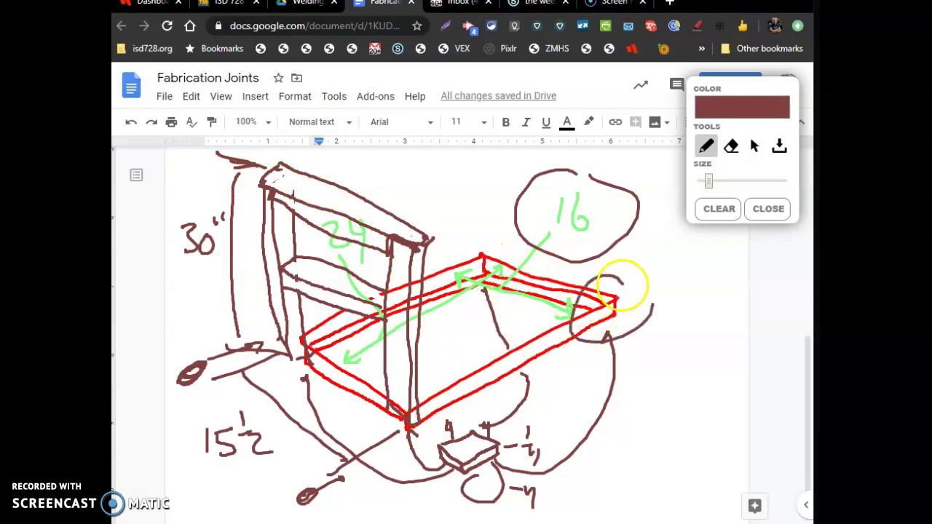
# Circle the chair back and left upright, then clear all pen ink from the Fabrication Joints page.
pyautogui.moveTo(635, 268); pyautogui.dragTo(652, 300)
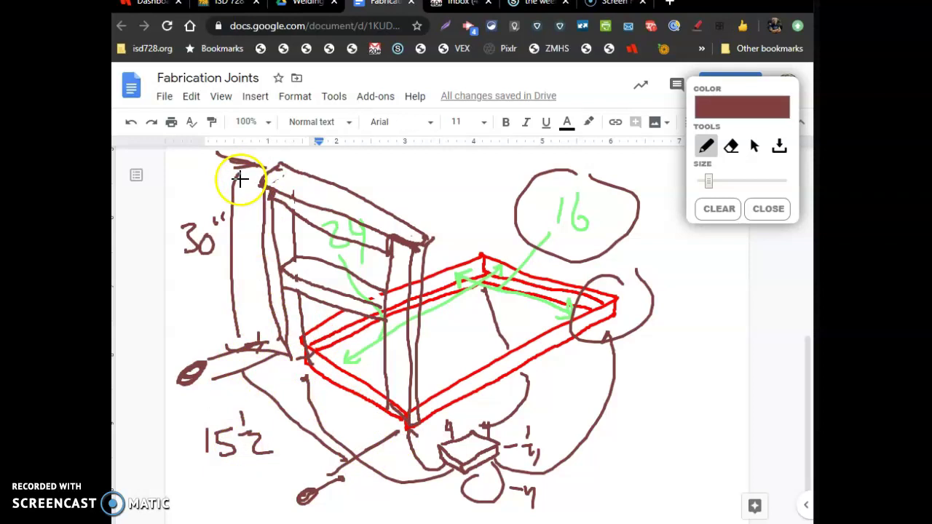
pyautogui.moveTo(240, 181)
pyautogui.mouseDown()
pyautogui.moveTo(300, 159)
pyautogui.moveTo(265, 157)
pyautogui.moveTo(338, 212)
pyautogui.moveTo(257, 149)
pyautogui.moveTo(245, 230)
pyautogui.mouseUp()
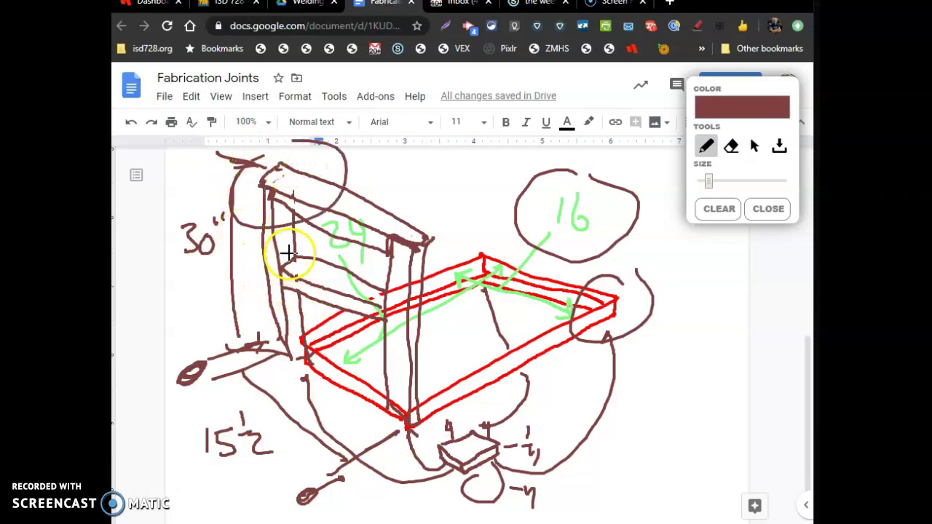
pyautogui.moveTo(291, 247)
pyautogui.mouseDown()
pyautogui.moveTo(298, 254)
pyautogui.moveTo(275, 299)
pyautogui.mouseUp()
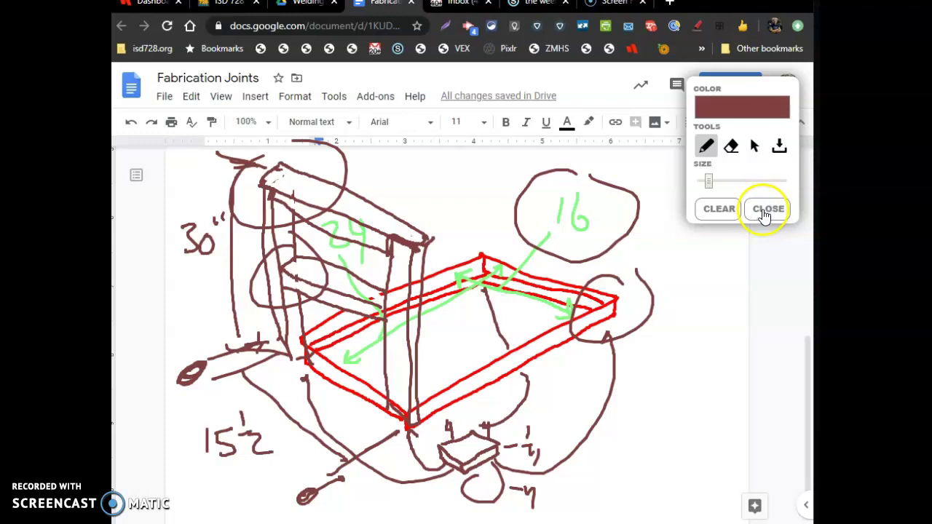
pyautogui.click(728, 209)
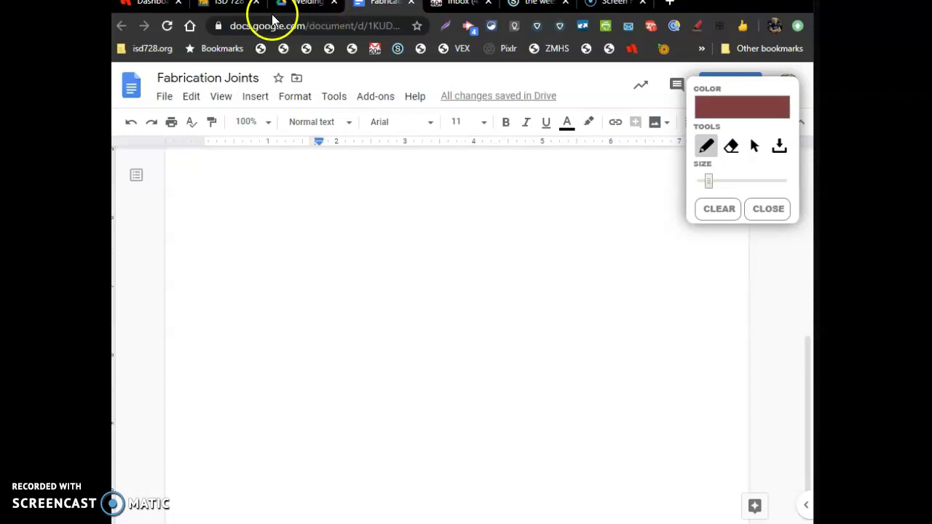
# Start an Untitled model from the Construction Documentation - Feet and Inches template, dismissing the invalid-paths warning.
pyautogui.click(233, 7)
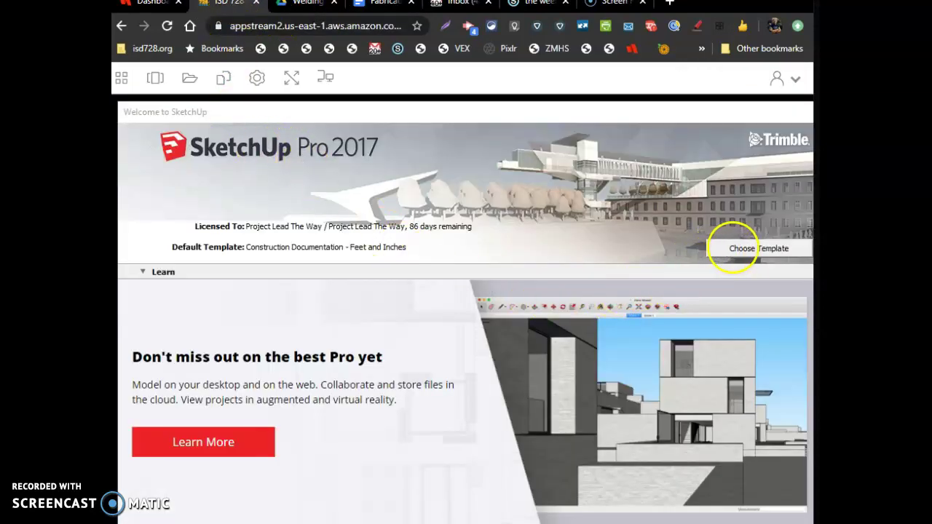
pyautogui.click(725, 248)
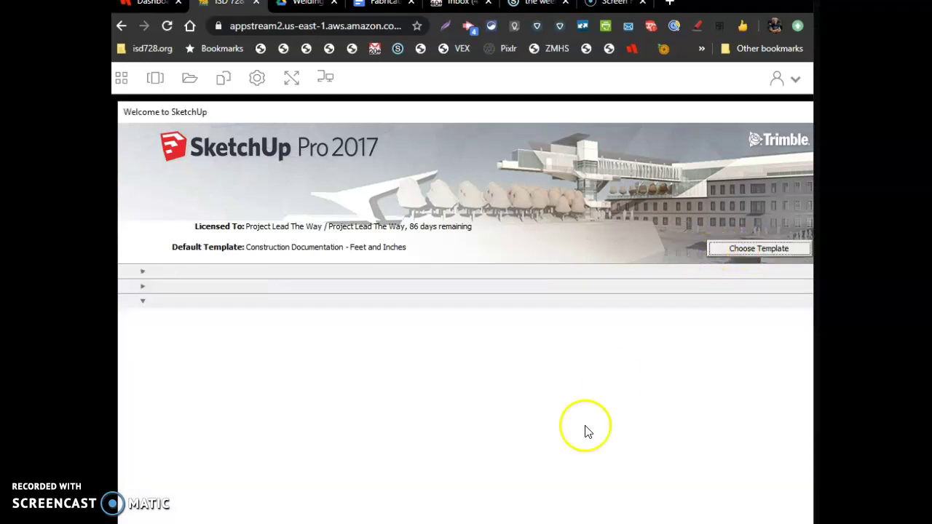
pyautogui.click(388, 337)
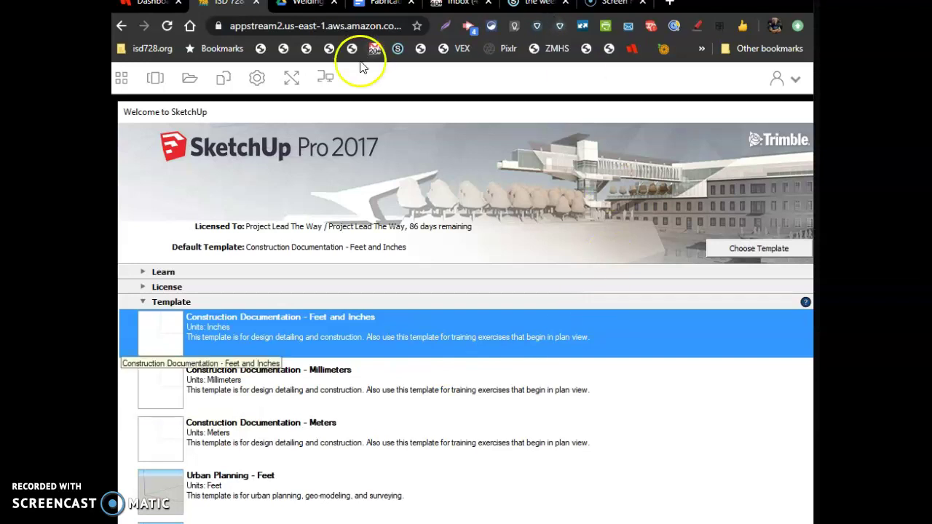
pyautogui.click(290, 77)
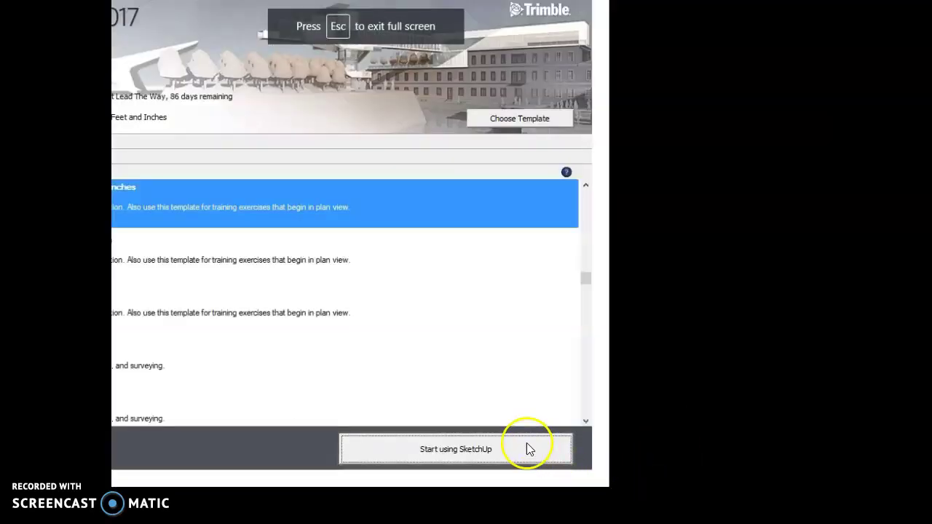
pyautogui.click(527, 446)
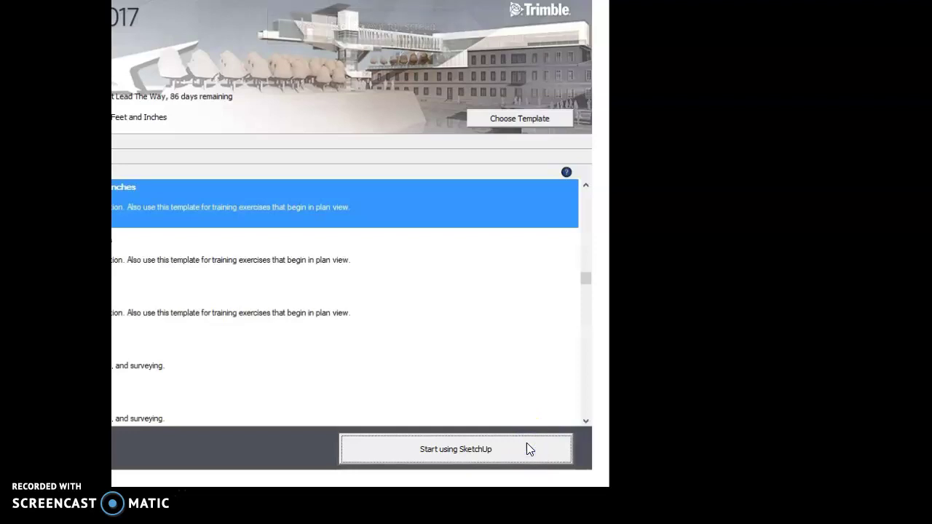
pyautogui.click(528, 445)
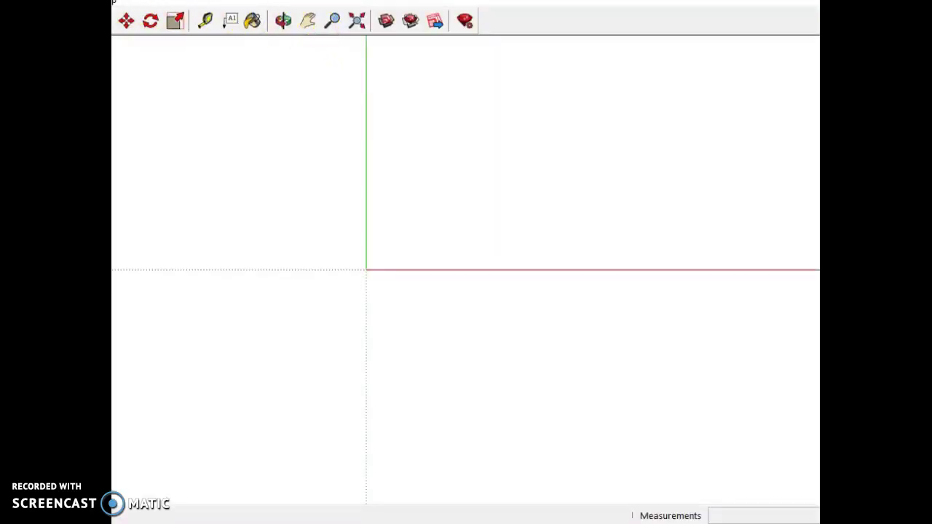
pyautogui.click(358, 17)
pyautogui.press('Escape')
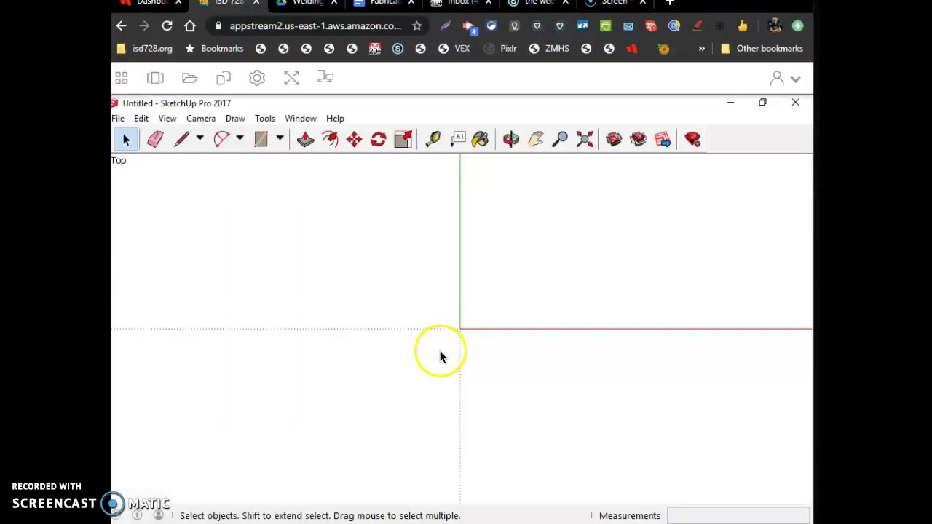
# Open the 'stock' model from Google Drive > My Drive > eLearn.
pyautogui.click(118, 119)
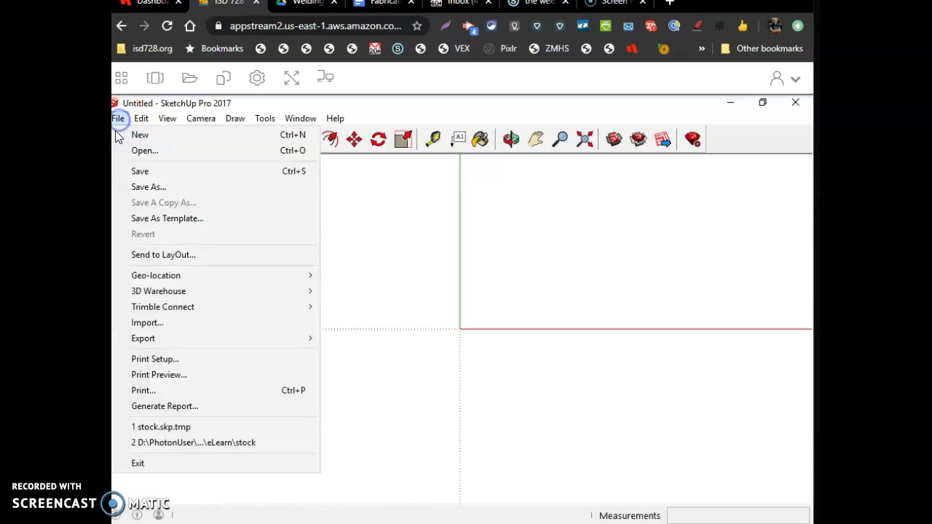
pyautogui.click(126, 150)
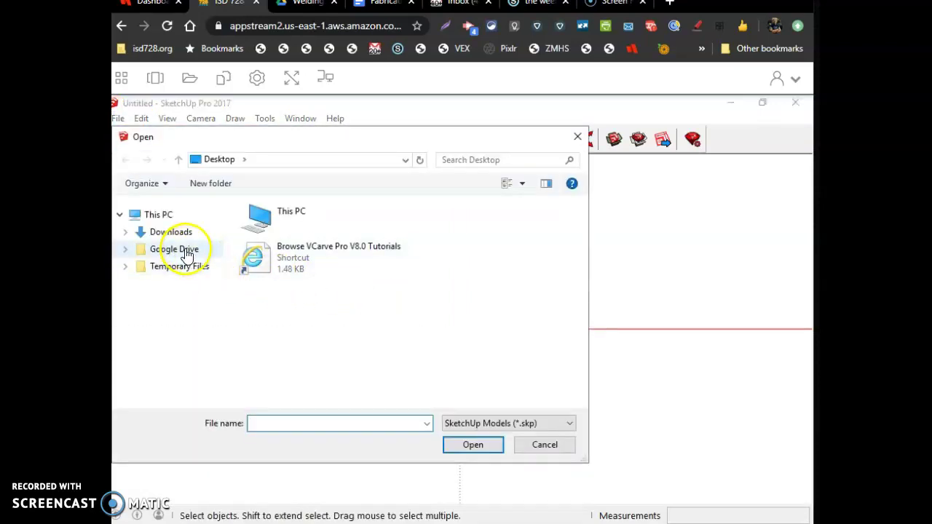
pyautogui.click(178, 249)
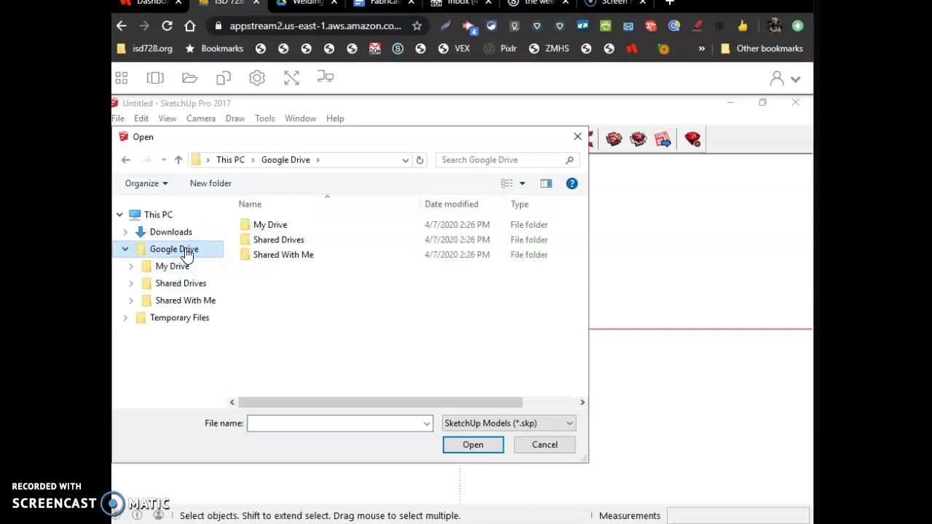
pyautogui.click(288, 225)
pyautogui.doubleClick(288, 225)
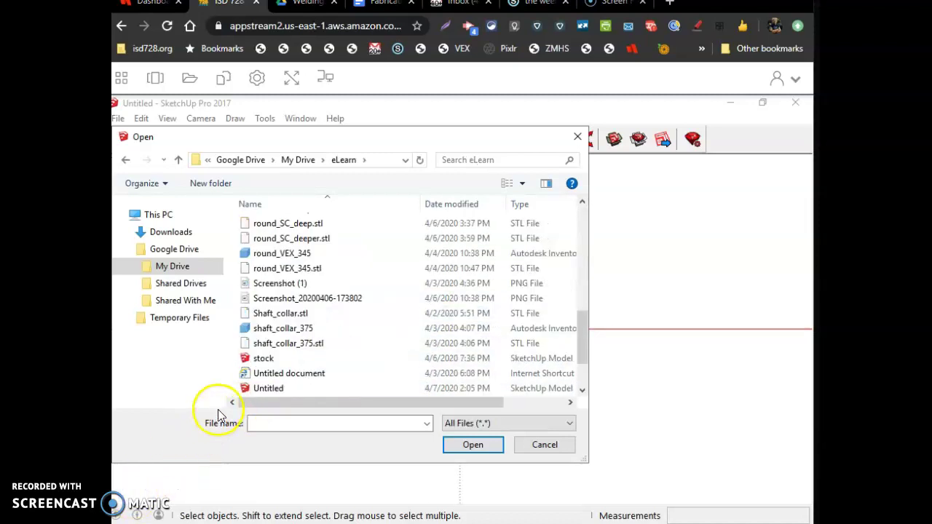
pyautogui.click(264, 358)
pyautogui.click(469, 444)
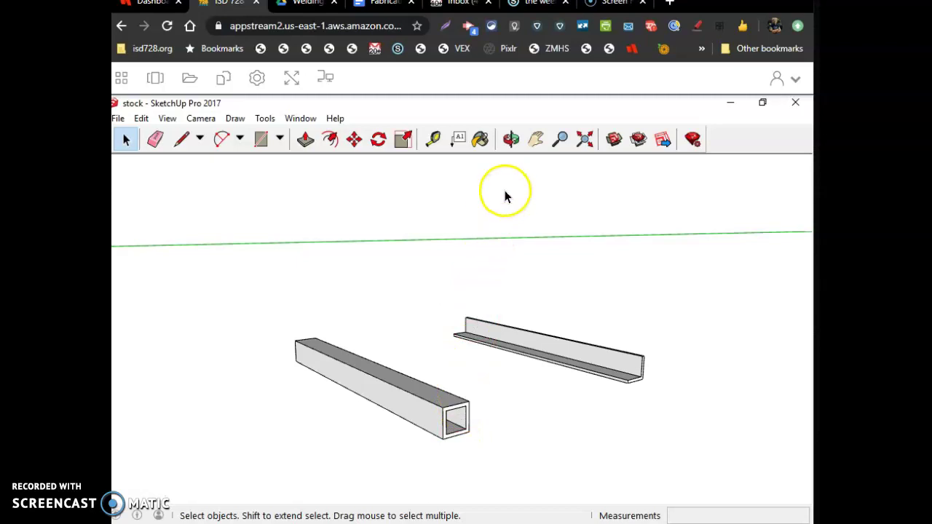
# Orbit around the square tube and angle iron to view the angle piece from the side.
pyautogui.click(512, 139)
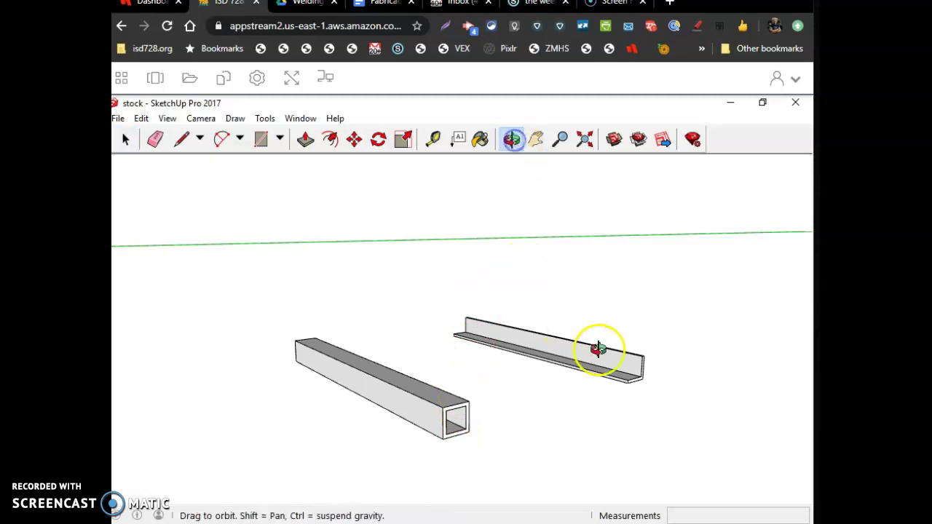
pyautogui.moveTo(629, 370); pyautogui.dragTo(514, 435)
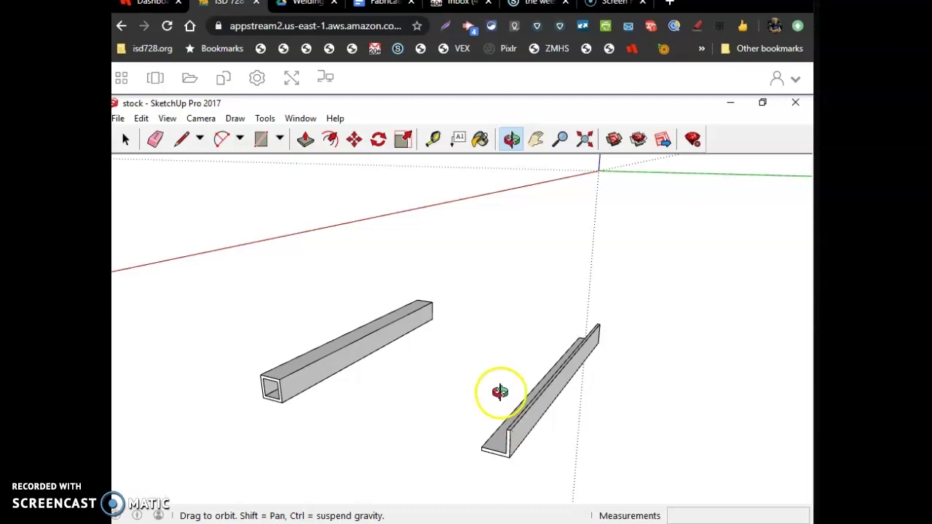
pyautogui.click(127, 141)
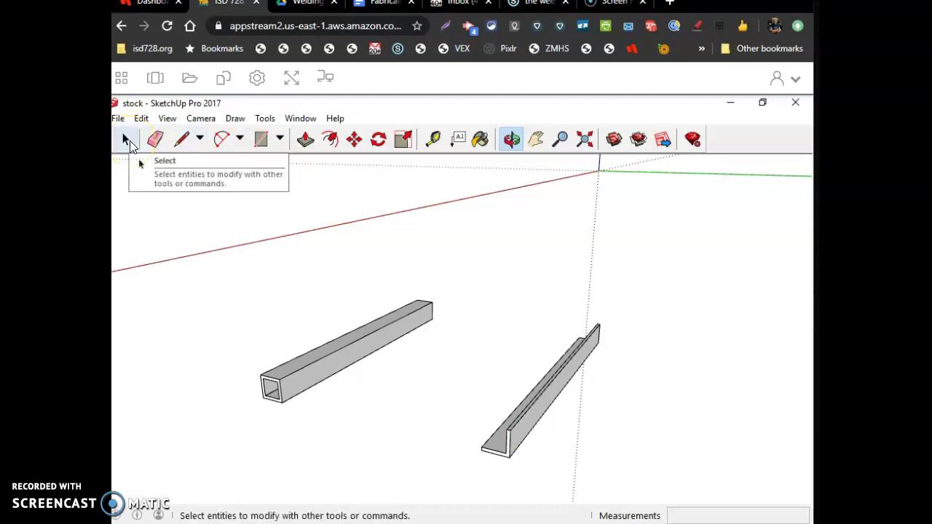
pyautogui.press('o')
pyautogui.moveTo(558, 406); pyautogui.dragTo(502, 381)
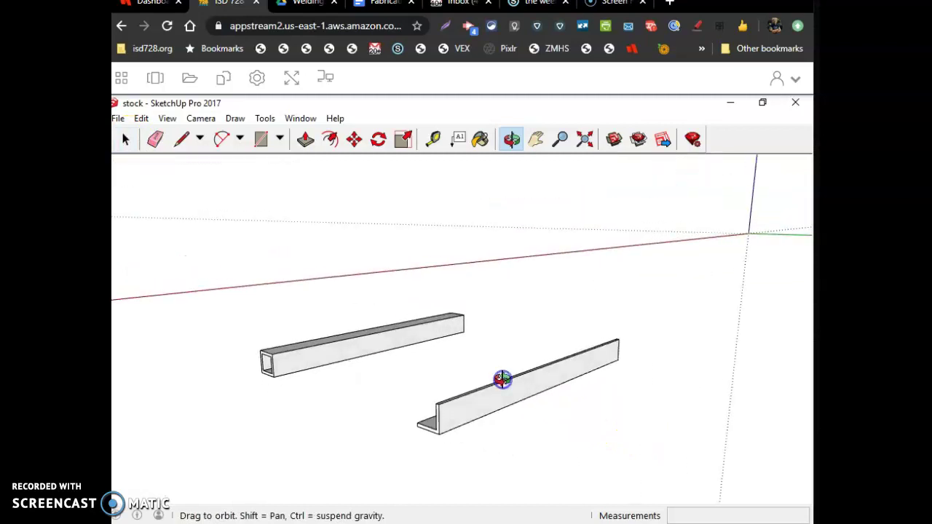
# Add 1' length dimensions below the bottom edges of the angle iron and the square tube.
pyautogui.click(264, 119)
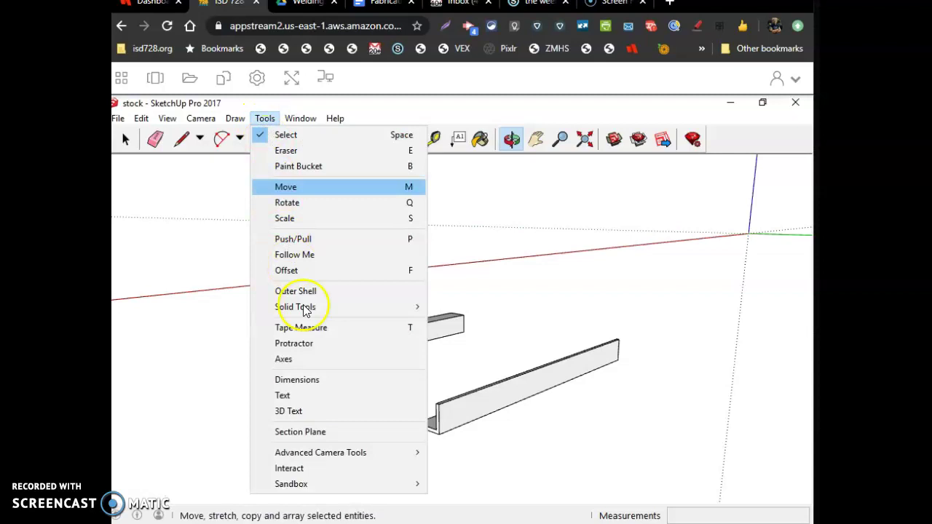
pyautogui.click(318, 380)
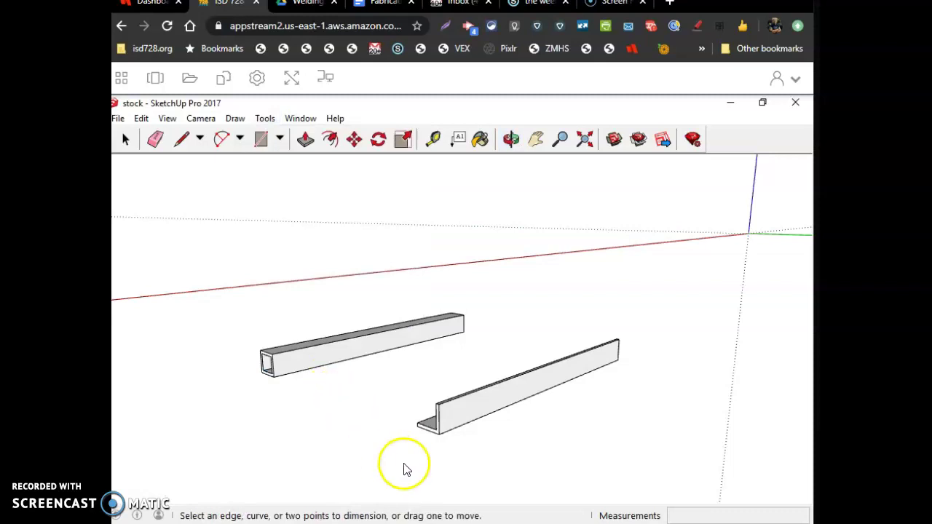
pyautogui.click(495, 421)
pyautogui.press('Escape')
pyautogui.click(493, 420)
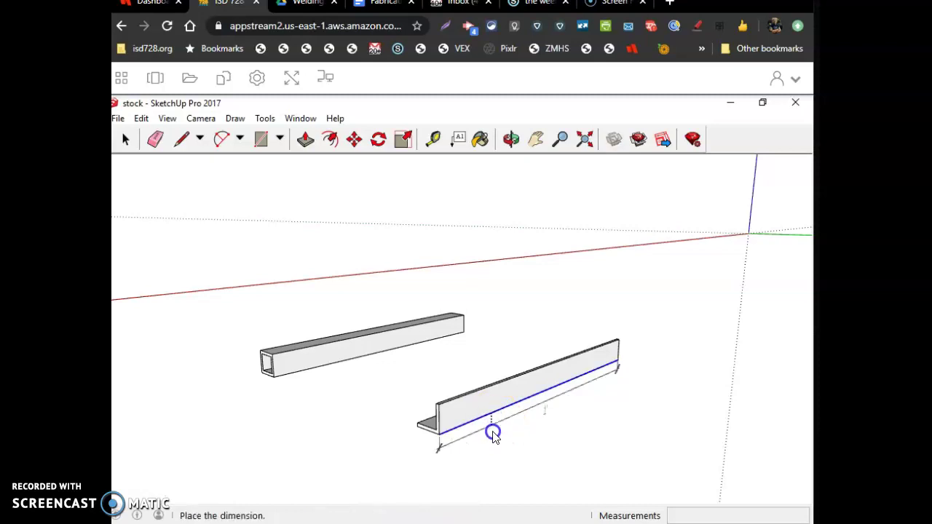
pyautogui.click(493, 432)
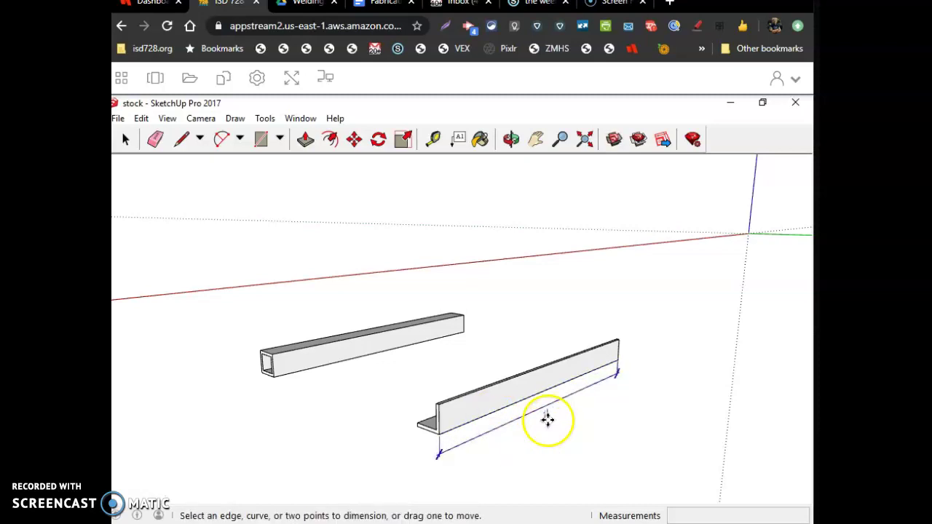
pyautogui.click(297, 376)
pyautogui.click(299, 387)
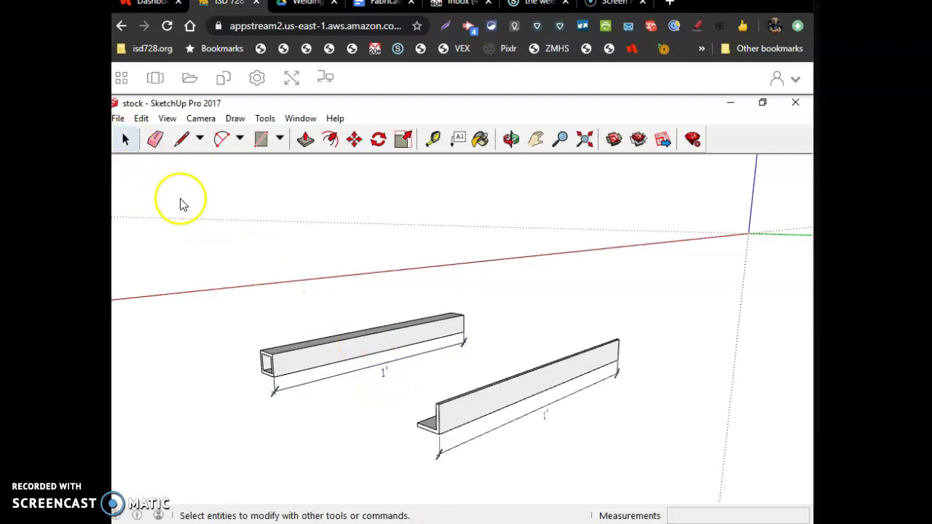
# Orbit to a new angle and select the angle iron.
pyautogui.click(510, 139)
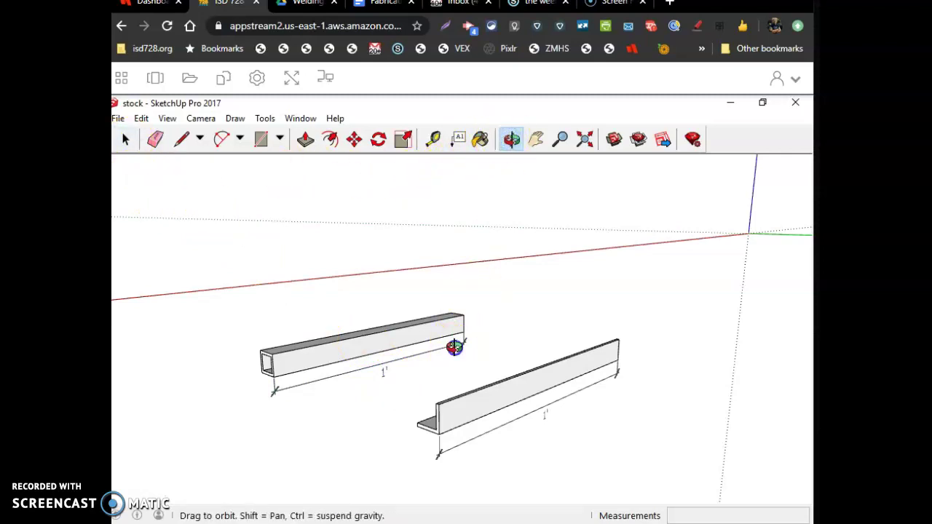
pyautogui.moveTo(454, 343); pyautogui.dragTo(530, 350)
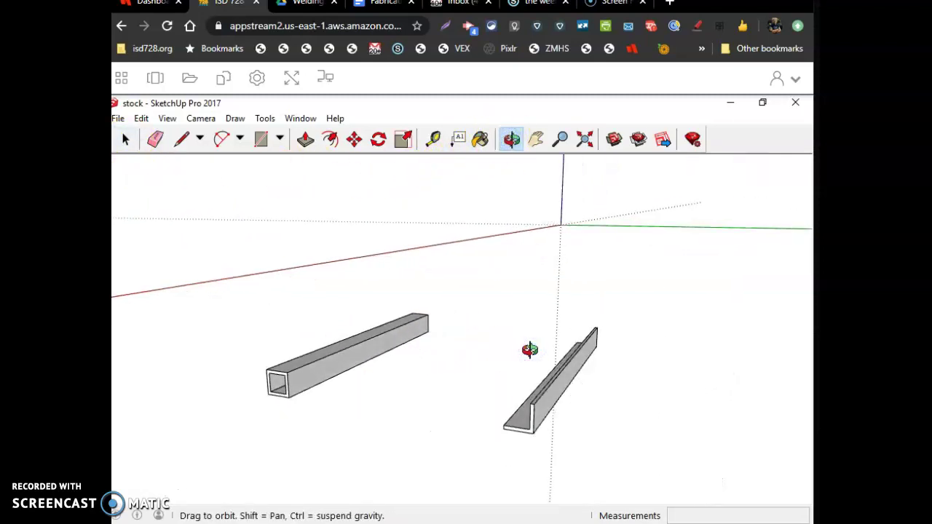
pyautogui.click(125, 140)
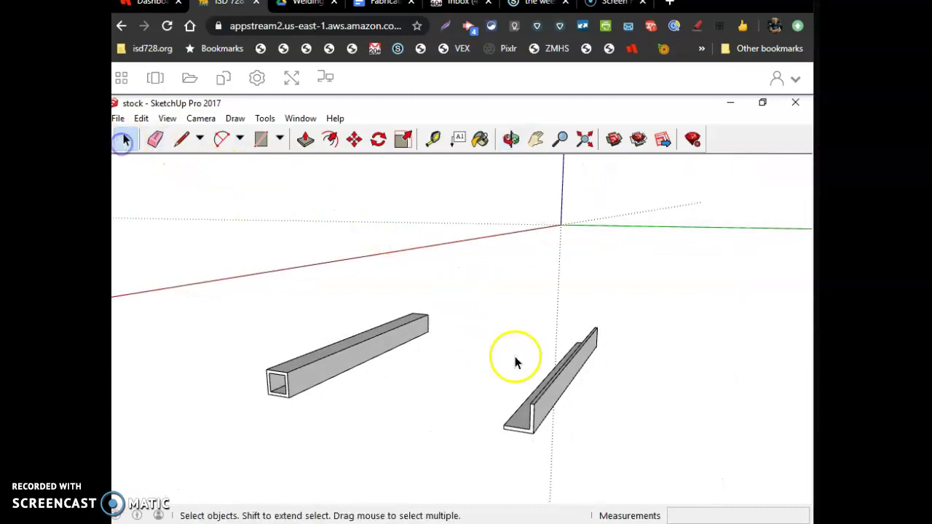
pyautogui.moveTo(453, 263); pyautogui.dragTo(685, 498)
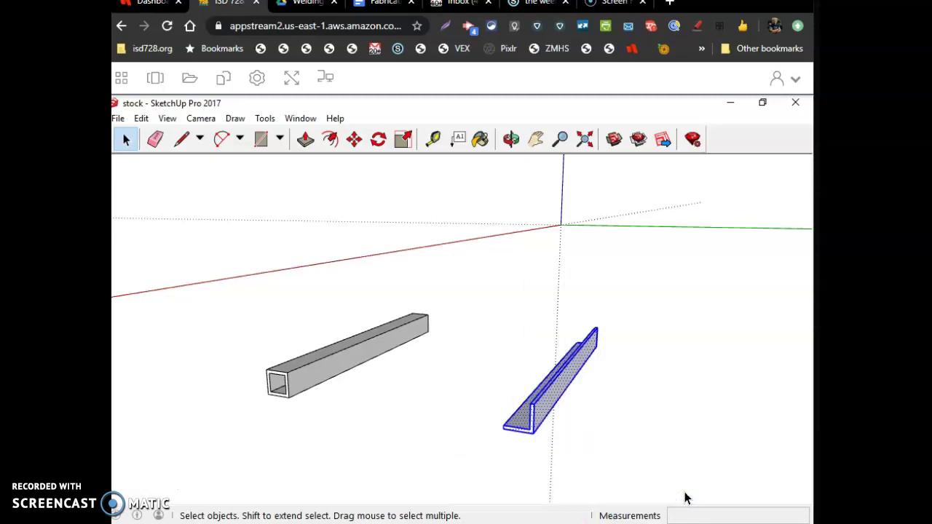
# Paste four copies of the angle iron beside it, then return to the Fabrication Joints document.
pyautogui.hotkey('ctrl', 'v')
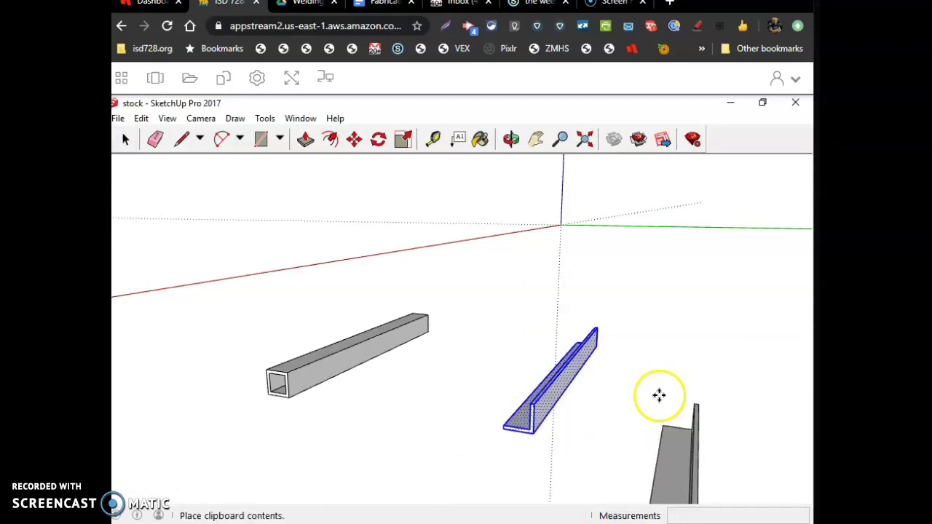
pyautogui.scroll(-3, 637, 303)
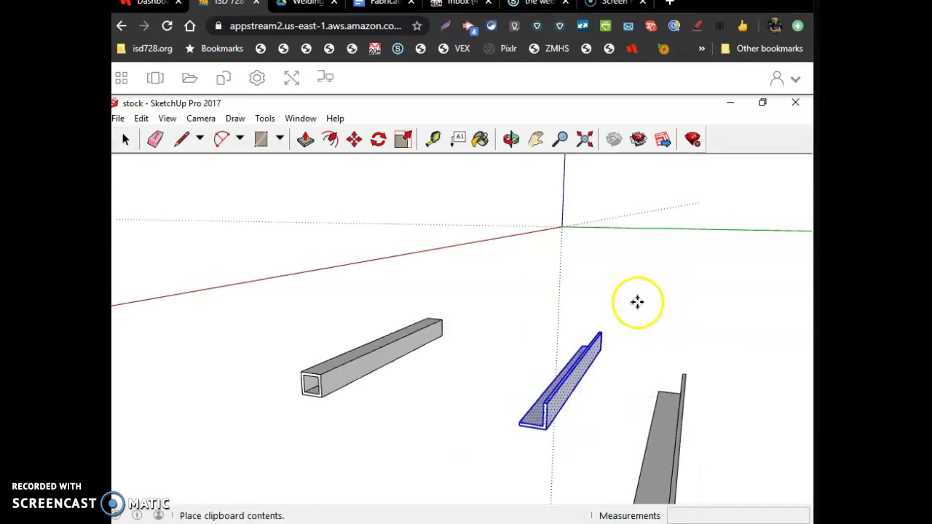
pyautogui.click(635, 306)
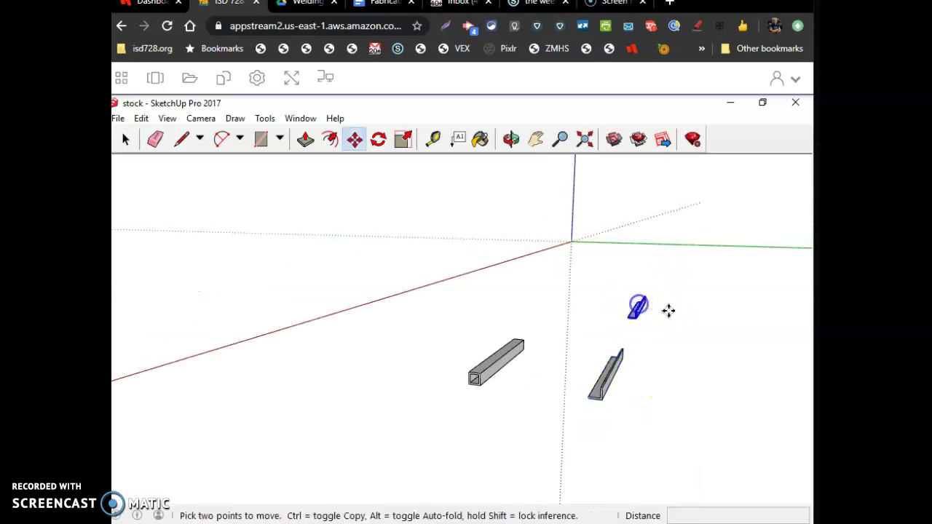
pyautogui.hotkey('ctrl', 'v')
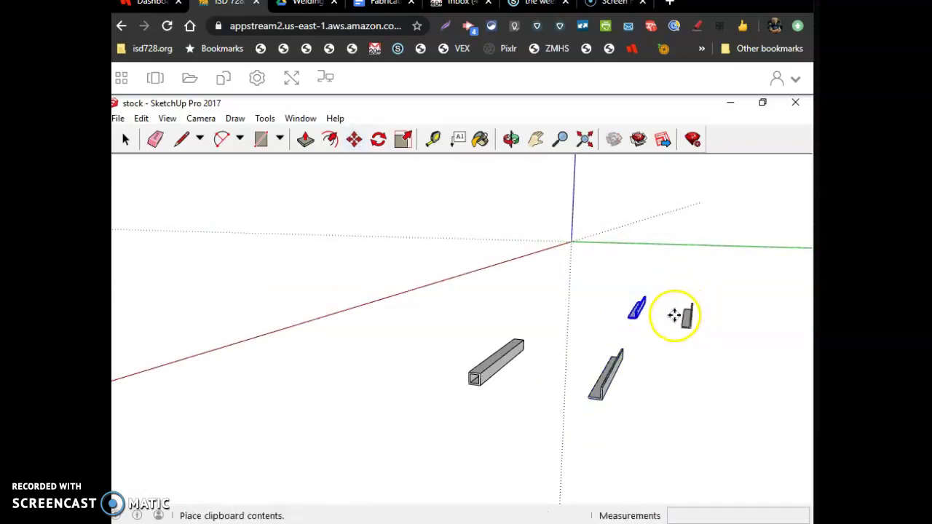
pyautogui.click(673, 306)
pyautogui.hotkey('ctrl', 'v')
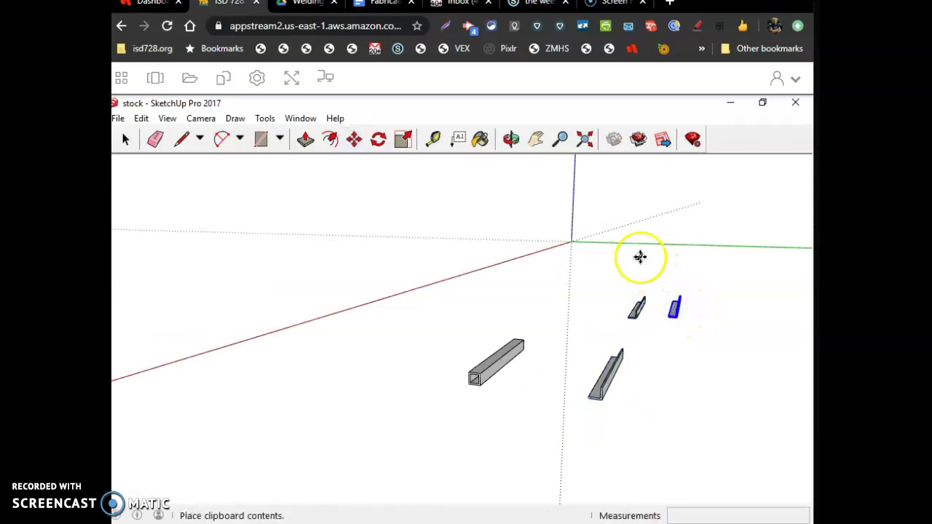
pyautogui.click(645, 275)
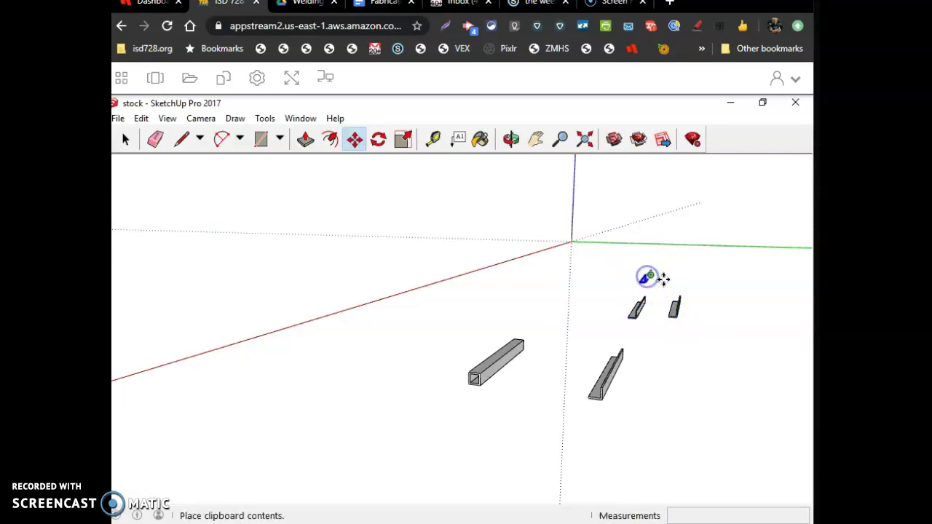
pyautogui.hotkey('ctrl', 'v')
pyautogui.click(695, 274)
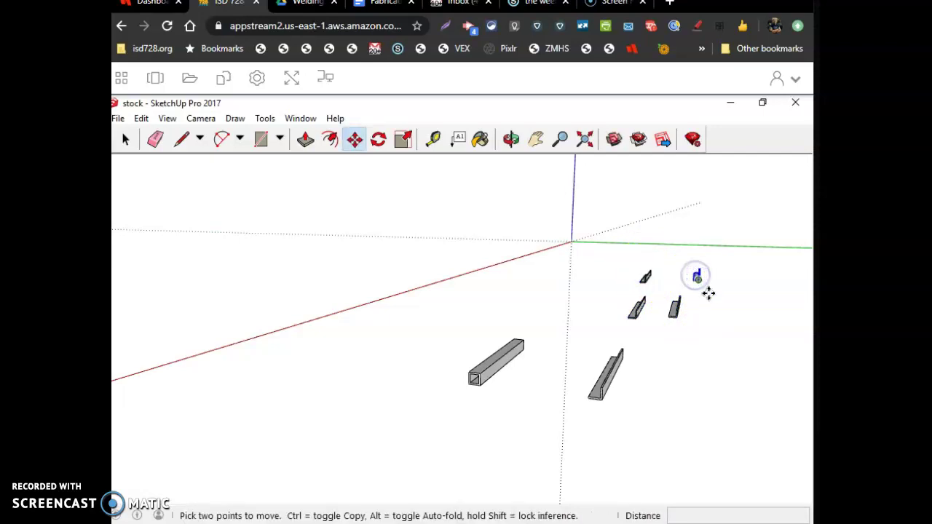
pyautogui.press('space')
pyautogui.scroll(3, 710, 299)
pyautogui.scroll(-3, 709, 299)
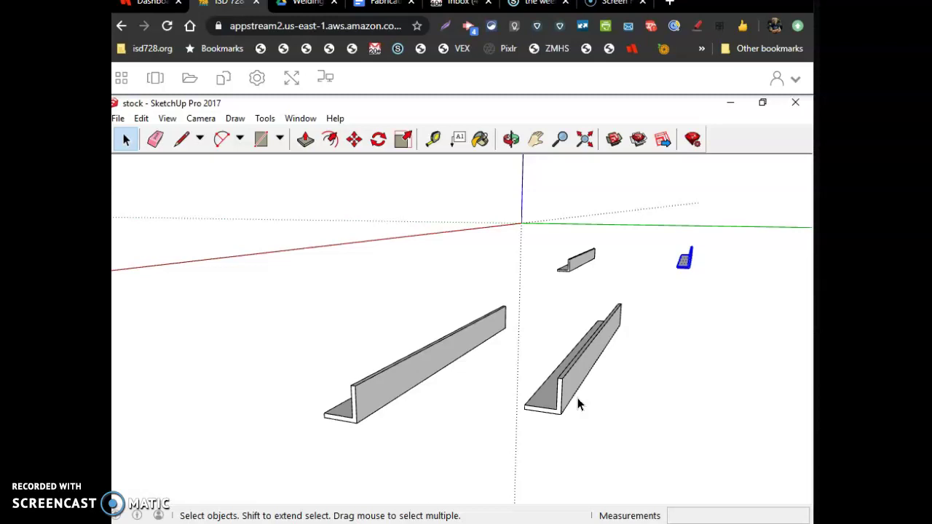
pyautogui.click(377, 6)
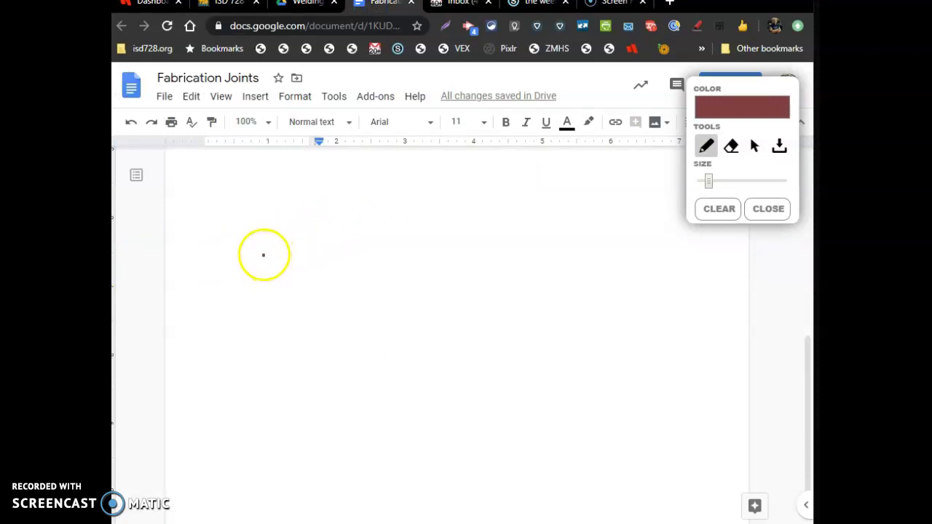
# Sketch the angle iron outline and write the 24" label above it.
pyautogui.moveTo(263, 255)
pyautogui.mouseDown()
pyautogui.moveTo(255, 283)
pyautogui.moveTo(278, 303)
pyautogui.moveTo(431, 274)
pyautogui.mouseUp()
pyautogui.moveTo(554, 259)
pyautogui.mouseDown()
pyautogui.moveTo(585, 252)
pyautogui.moveTo(554, 237)
pyautogui.moveTo(550, 212)
pyautogui.mouseUp()
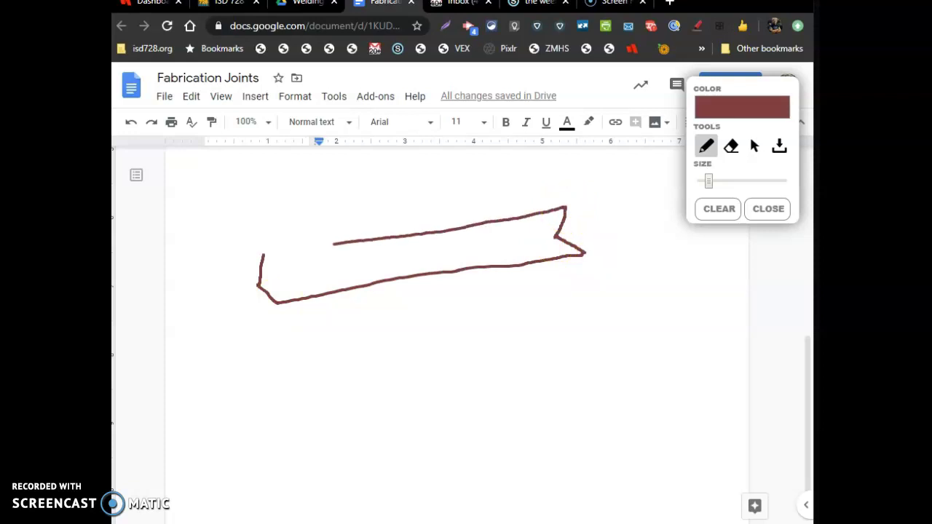
pyautogui.moveTo(283, 279); pyautogui.dragTo(259, 285)
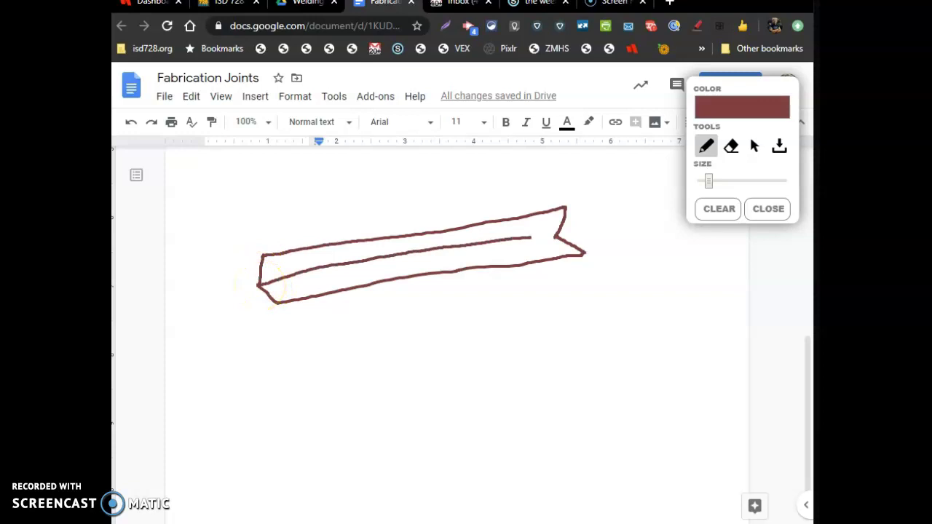
pyautogui.moveTo(370, 193)
pyautogui.mouseDown()
pyautogui.moveTo(385, 191)
pyautogui.moveTo(397, 207)
pyautogui.moveTo(418, 195)
pyautogui.moveTo(419, 209)
pyautogui.moveTo(432, 191)
pyautogui.mouseUp()
pyautogui.moveTo(440, 185); pyautogui.dragTo(439, 190)
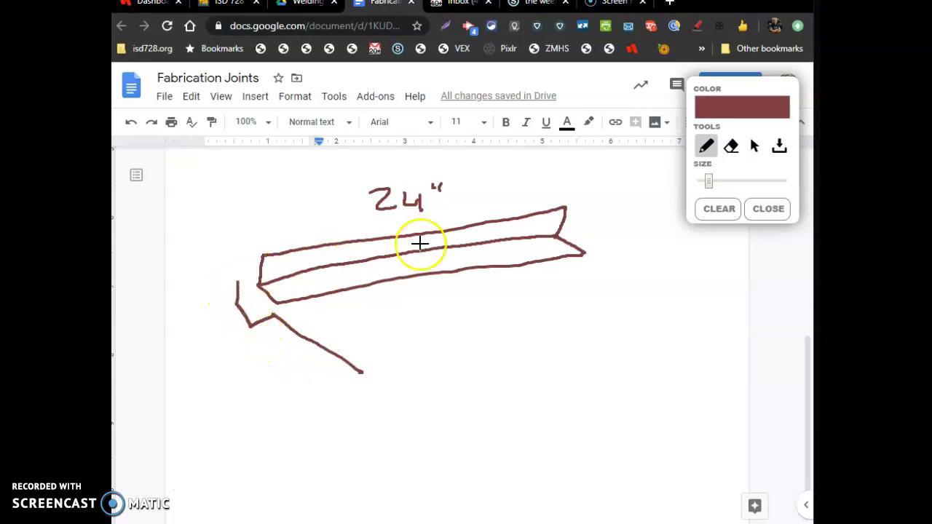
# Draw the second piece at the joint, erase a stray stroke, redraw the joint line, then clear the sketch.
pyautogui.click(731, 146)
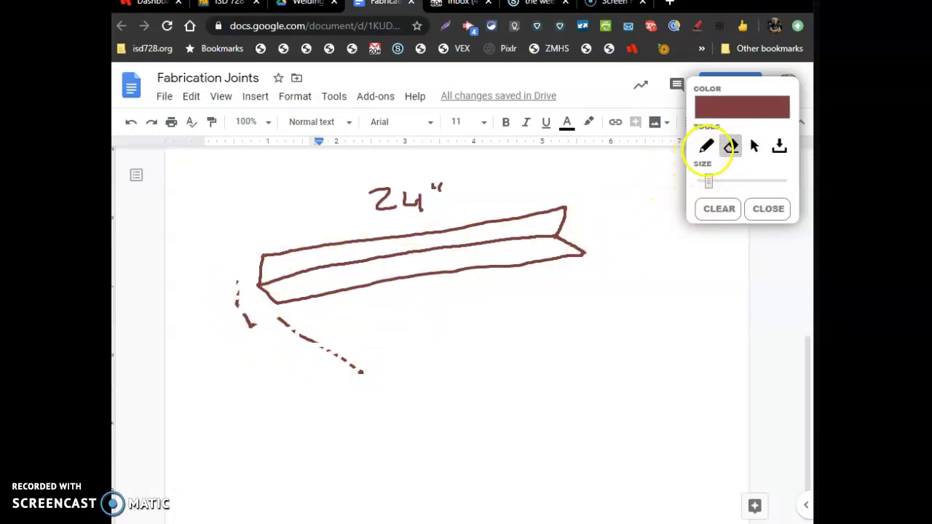
pyautogui.click(705, 146)
pyautogui.moveTo(565, 209); pyautogui.dragTo(566, 223)
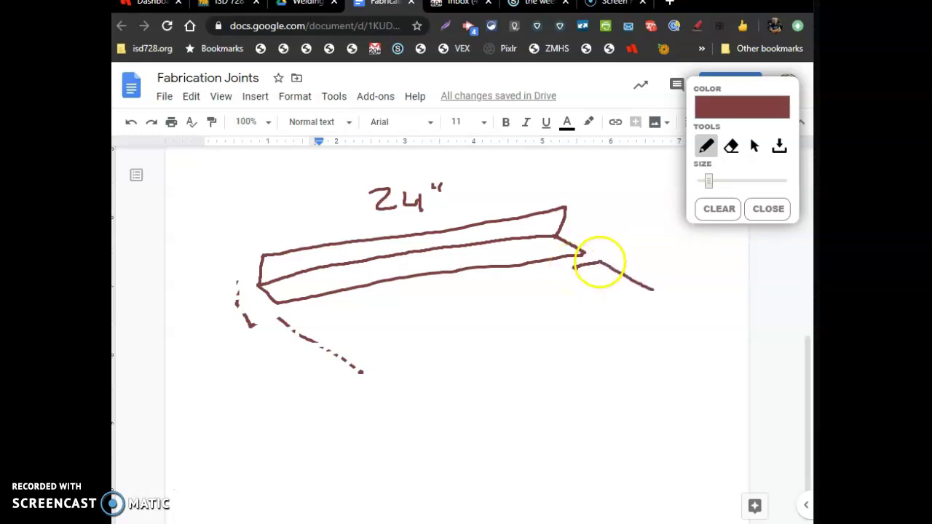
pyautogui.moveTo(653, 290); pyautogui.dragTo(684, 303)
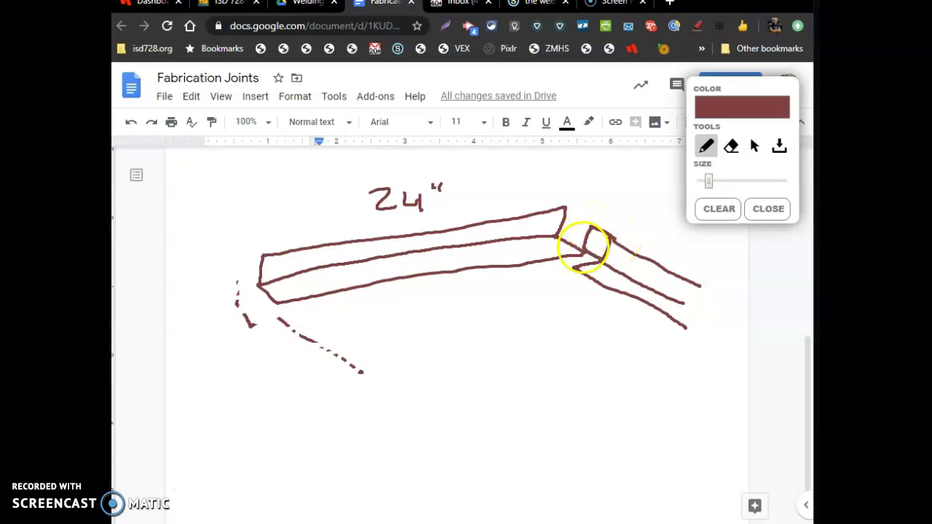
pyautogui.click(731, 146)
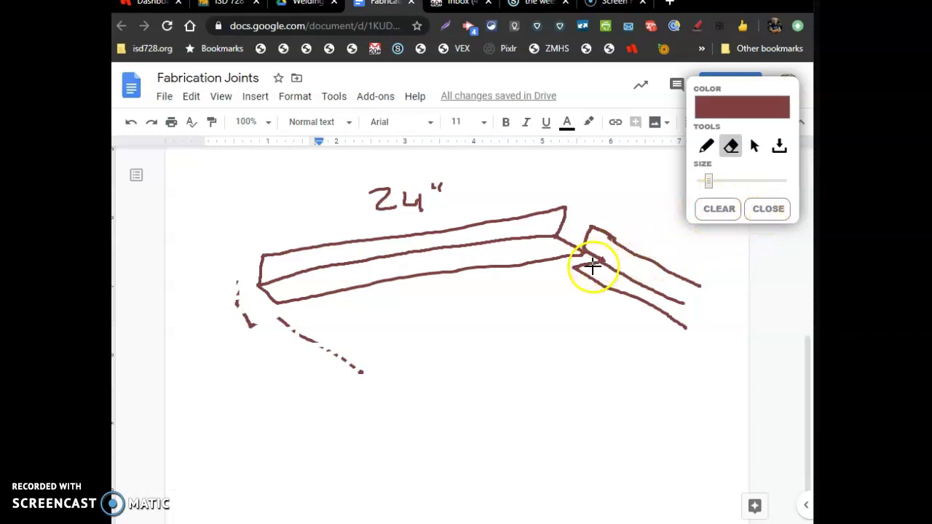
pyautogui.click(593, 266)
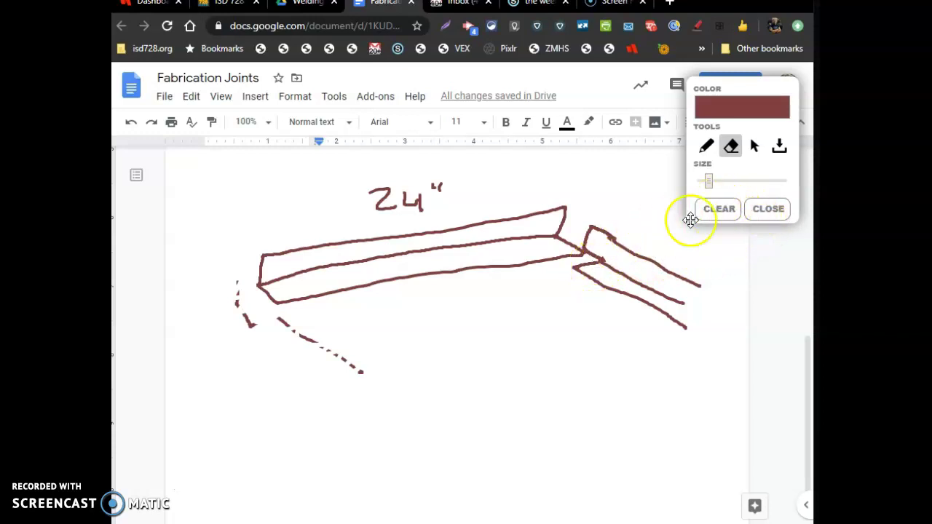
pyautogui.click(706, 146)
pyautogui.moveTo(592, 223)
pyautogui.mouseDown()
pyautogui.moveTo(598, 247)
pyautogui.moveTo(578, 209)
pyautogui.moveTo(566, 209)
pyautogui.moveTo(584, 215)
pyautogui.moveTo(590, 256)
pyautogui.moveTo(578, 257)
pyautogui.mouseUp()
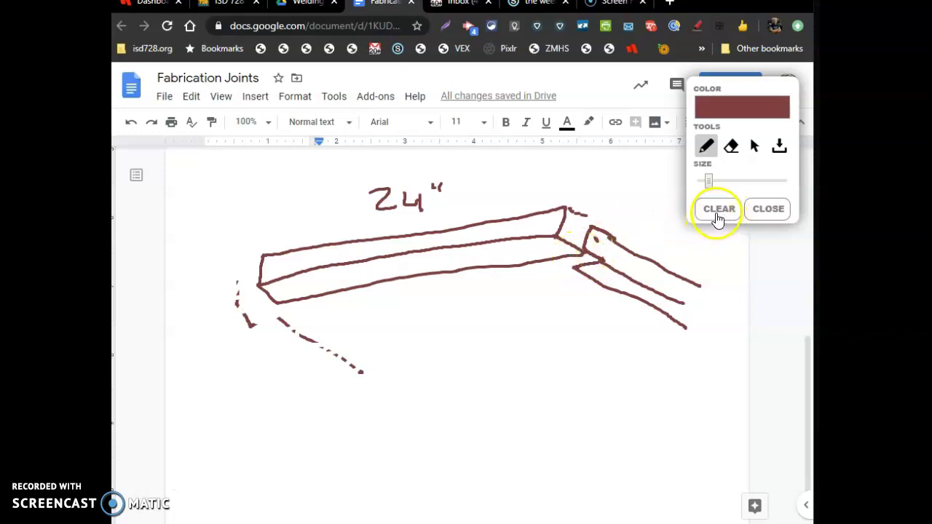
pyautogui.click(762, 209)
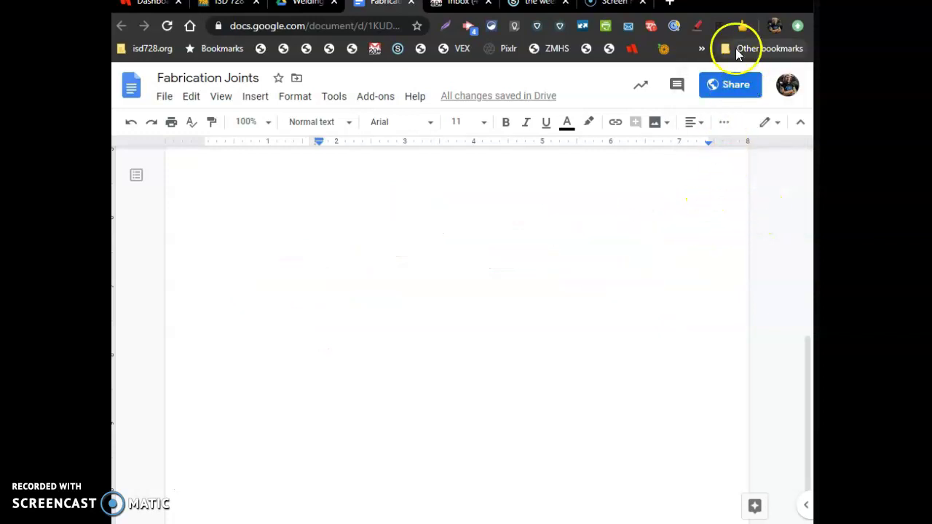
# Draw the red first angle-iron piece with the annotation pen and label it 24.
pyautogui.click(696, 26)
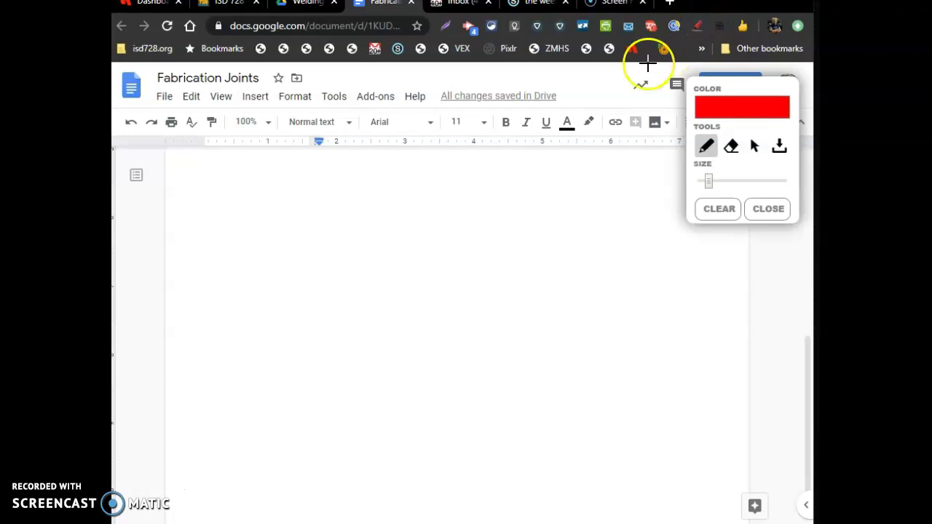
pyautogui.moveTo(275, 290); pyautogui.dragTo(271, 318)
pyautogui.moveTo(400, 266)
pyautogui.mouseDown()
pyautogui.moveTo(519, 234)
pyautogui.moveTo(526, 212)
pyautogui.moveTo(442, 239)
pyautogui.mouseUp()
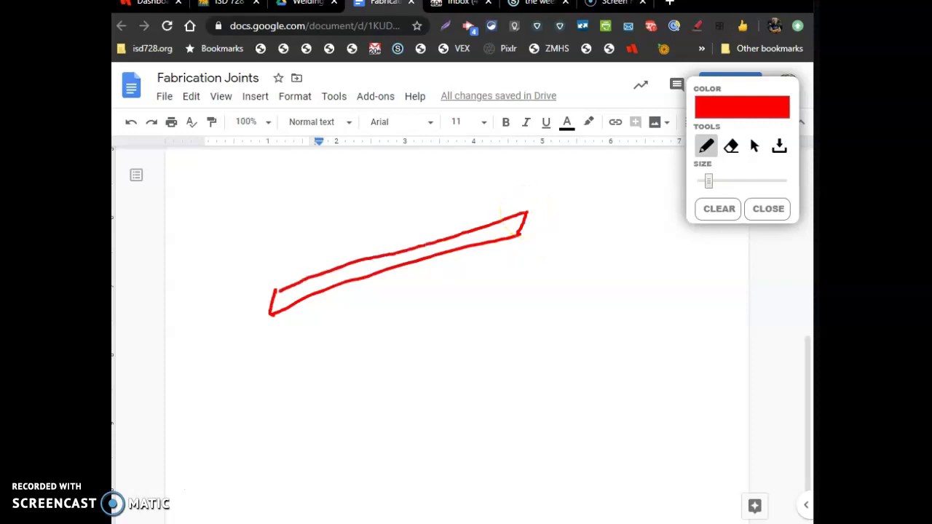
pyautogui.moveTo(271, 315); pyautogui.dragTo(299, 321)
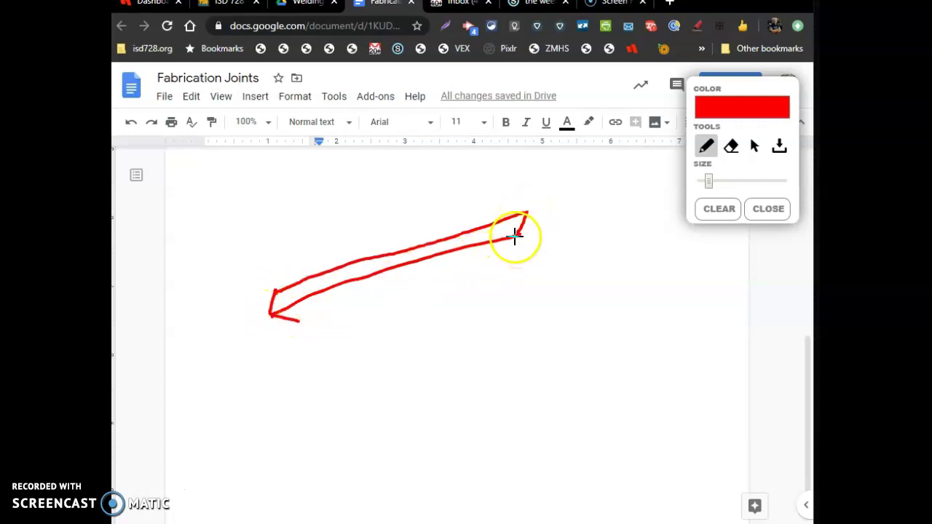
pyautogui.moveTo(514, 235)
pyautogui.mouseDown()
pyautogui.moveTo(538, 244)
pyautogui.moveTo(390, 291)
pyautogui.mouseUp()
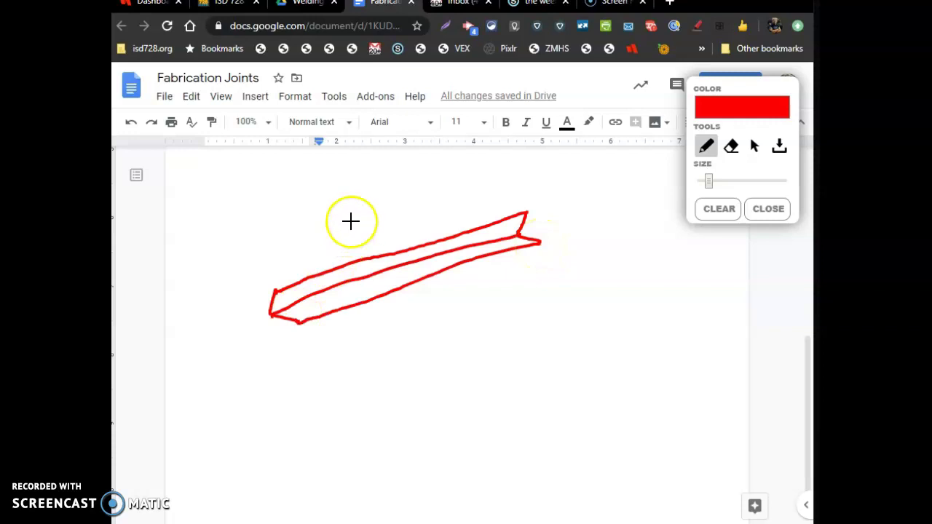
pyautogui.moveTo(351, 213)
pyautogui.mouseDown()
pyautogui.moveTo(373, 235)
pyautogui.moveTo(399, 218)
pyautogui.moveTo(392, 241)
pyautogui.mouseUp()
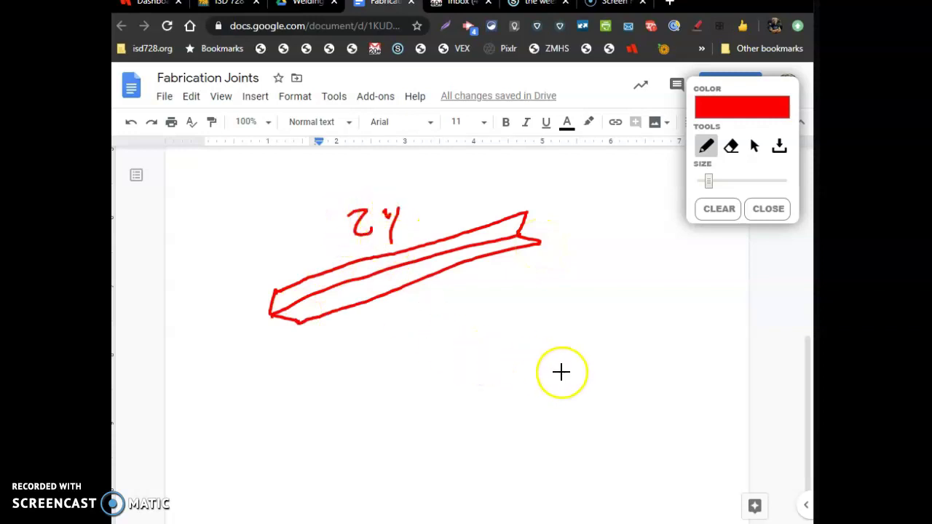
# Switch the pen to dark blue and draw the second piece angling from the first.
pyautogui.click(733, 122)
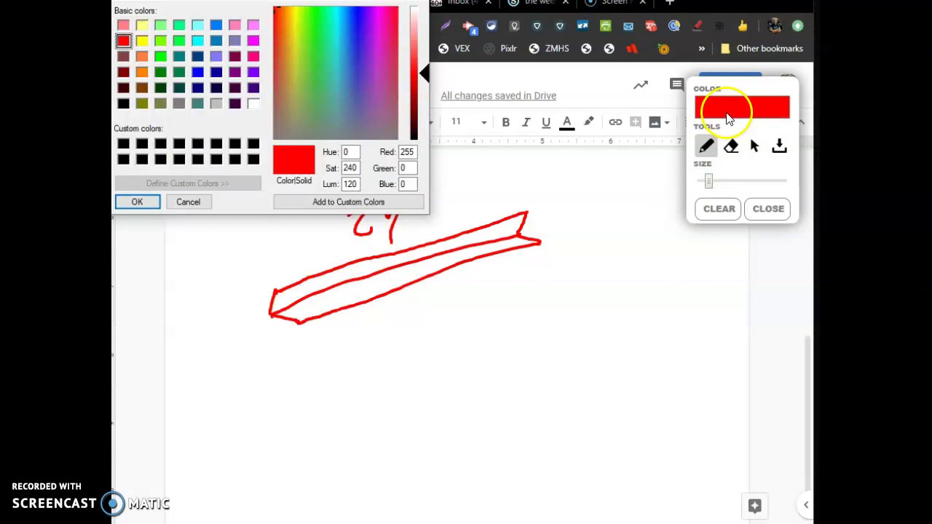
pyautogui.click(195, 56)
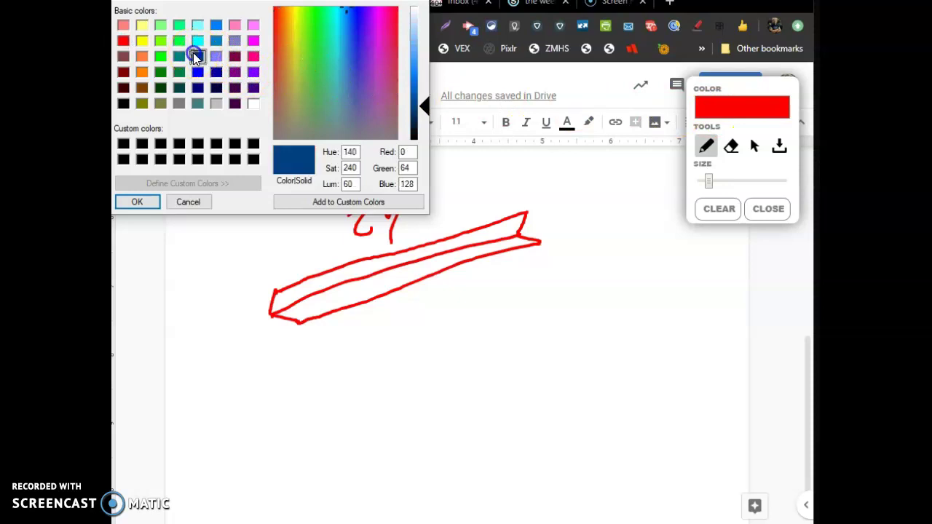
pyautogui.click(139, 202)
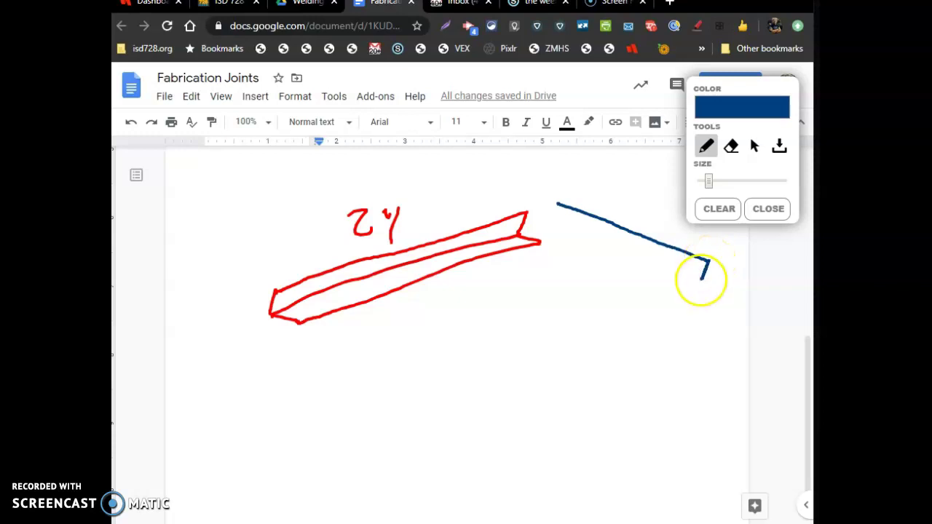
pyautogui.moveTo(700, 278); pyautogui.dragTo(680, 268)
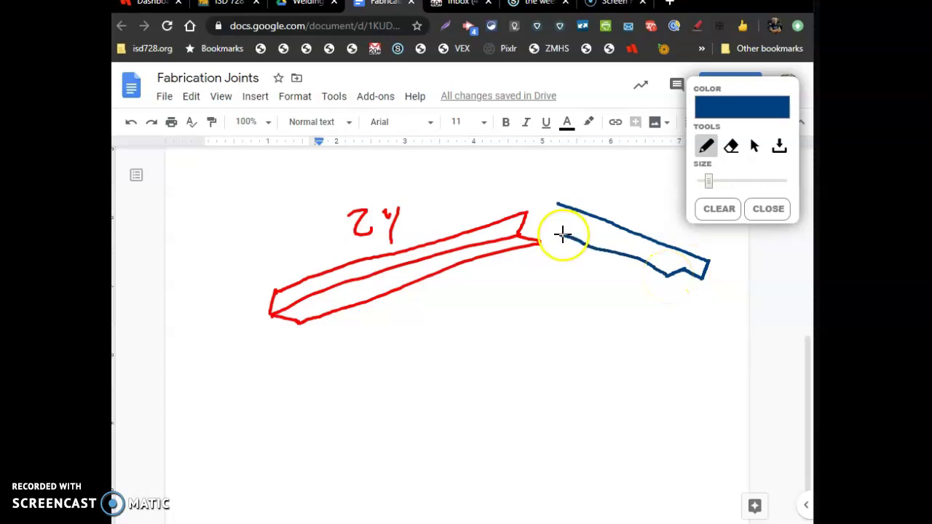
pyautogui.moveTo(561, 235)
pyautogui.mouseDown()
pyautogui.moveTo(580, 229)
pyautogui.moveTo(568, 208)
pyautogui.mouseUp()
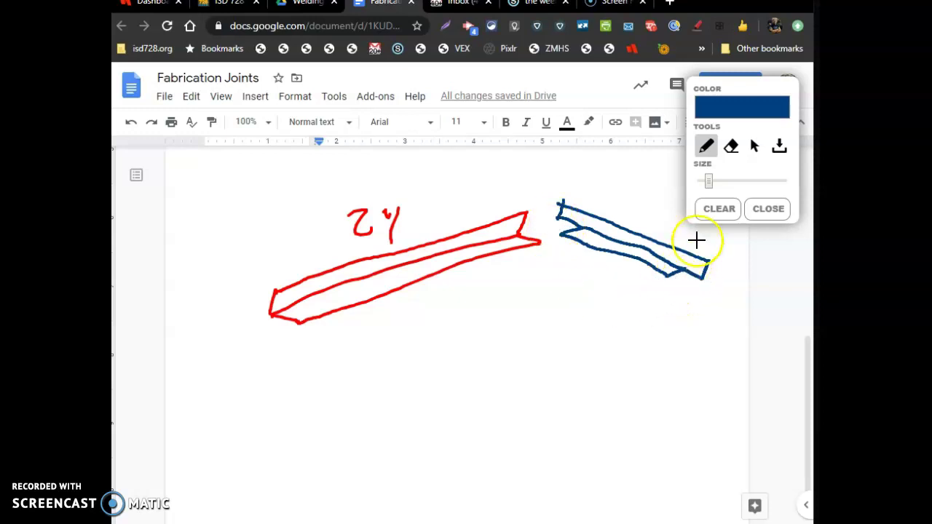
# Clear the page and redraw the teal second piece with end ticks and a 16" label.
pyautogui.click(716, 210)
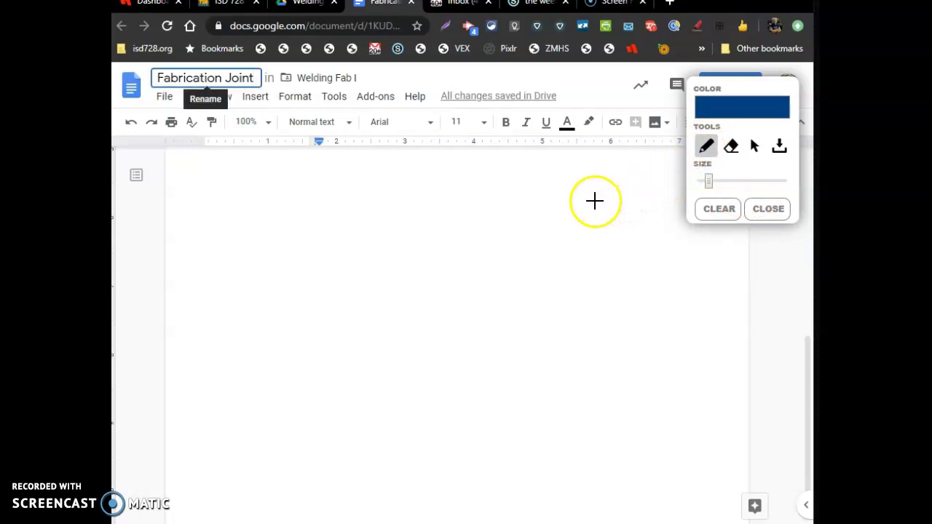
pyautogui.click(500, 248)
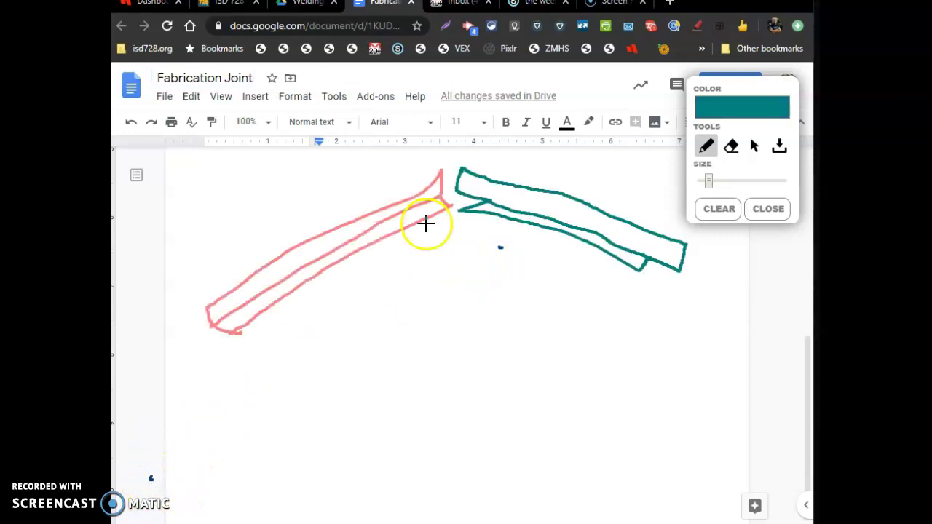
pyautogui.moveTo(284, 216); pyautogui.dragTo(305, 188)
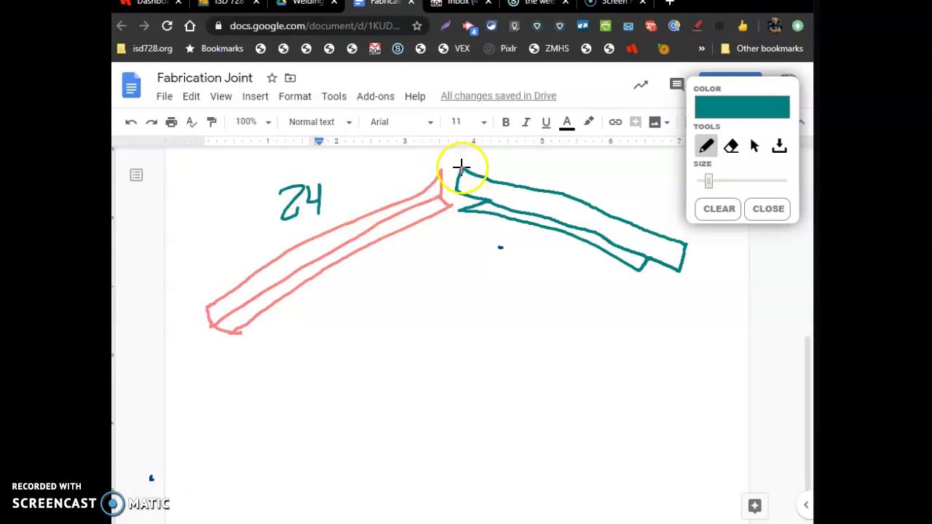
pyautogui.moveTo(460, 162); pyautogui.dragTo(476, 159)
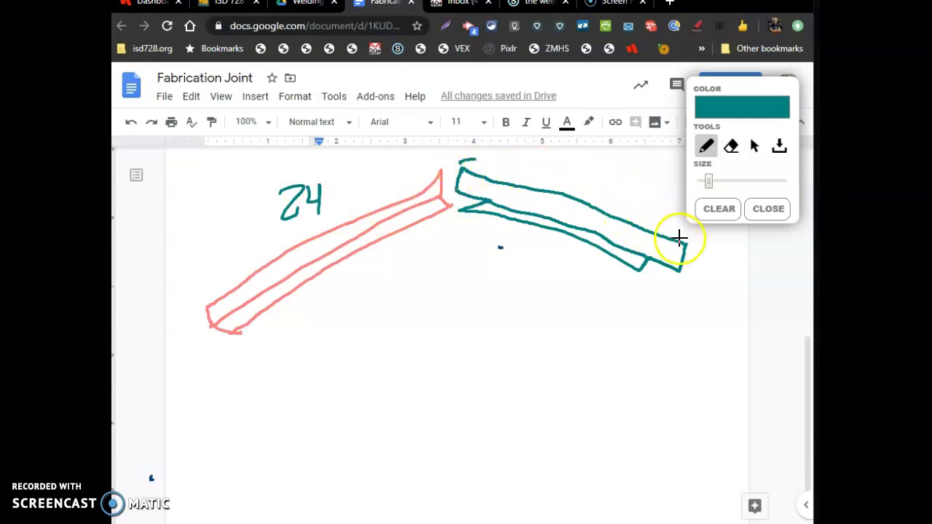
pyautogui.moveTo(691, 243); pyautogui.dragTo(698, 237)
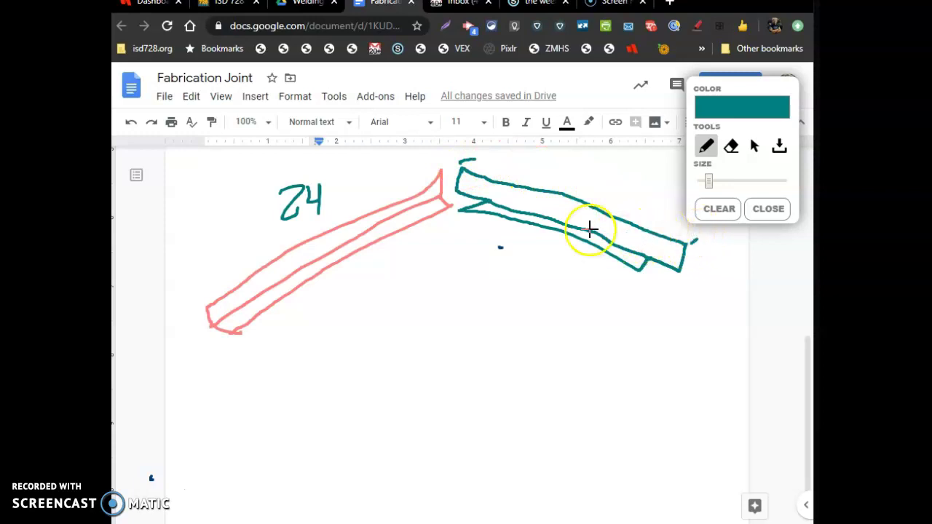
pyautogui.moveTo(559, 168)
pyautogui.mouseDown()
pyautogui.moveTo(560, 191)
pyautogui.moveTo(578, 195)
pyautogui.mouseUp()
pyautogui.moveTo(599, 155); pyautogui.dragTo(598, 163)
pyautogui.moveTo(603, 155); pyautogui.dragTo(603, 162)
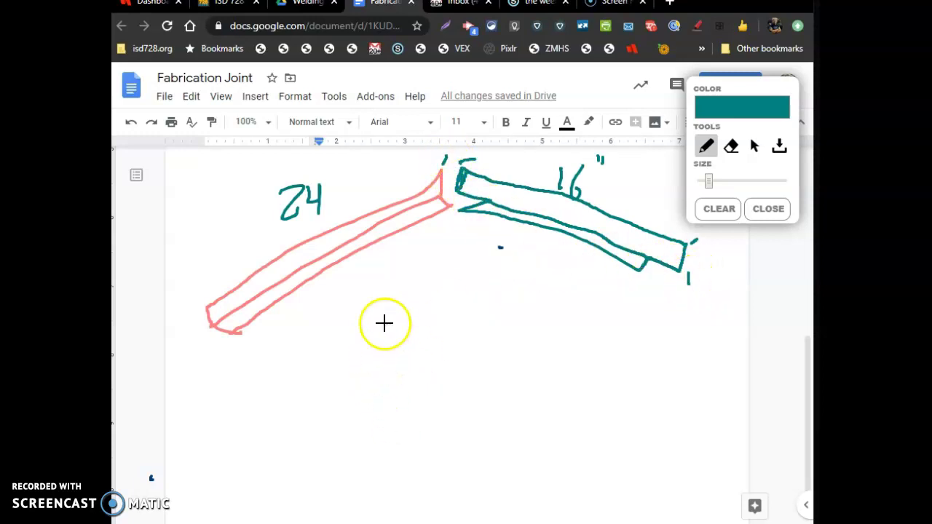
# Write the sum 16" + 1/8 + 1/8 beside the sketch.
pyautogui.moveTo(387, 315); pyautogui.dragTo(388, 370)
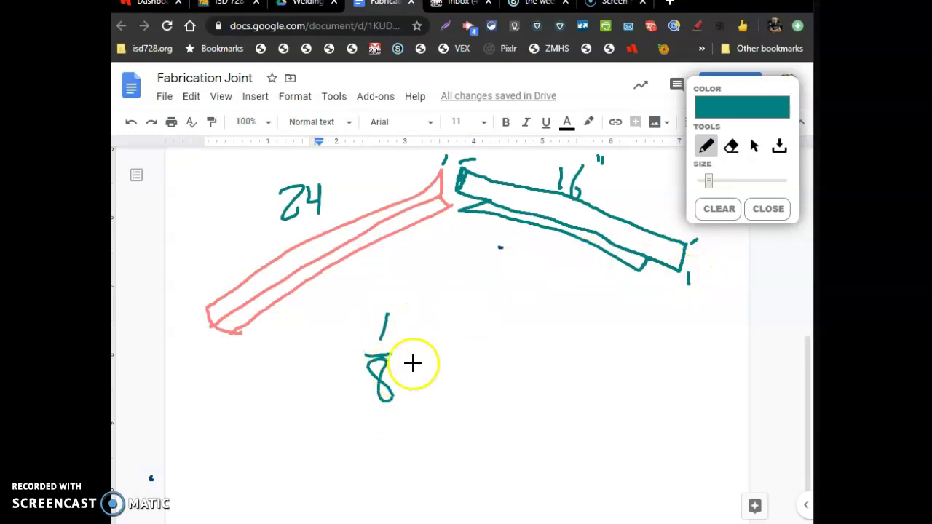
pyautogui.moveTo(503, 318)
pyautogui.mouseDown()
pyautogui.moveTo(502, 356)
pyautogui.moveTo(519, 344)
pyautogui.mouseUp()
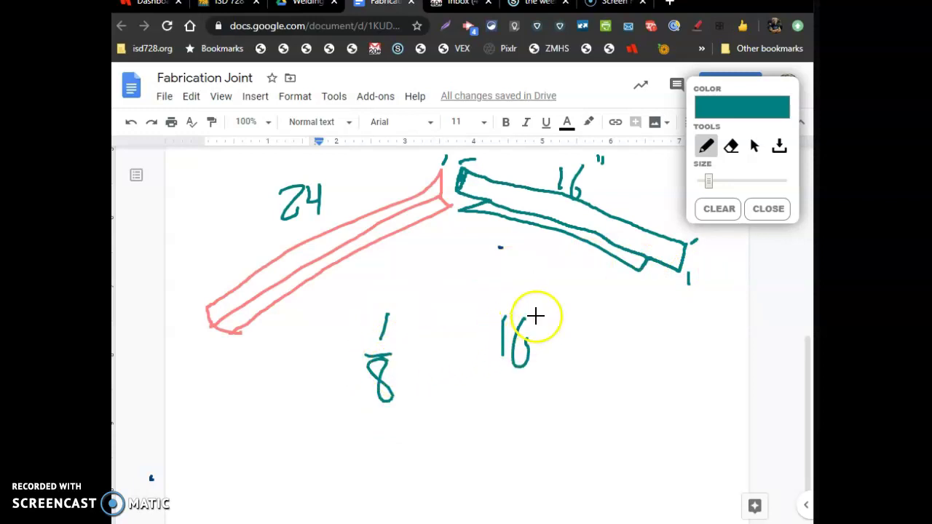
pyautogui.moveTo(542, 309); pyautogui.dragTo(542, 315)
pyautogui.moveTo(552, 311); pyautogui.dragTo(551, 319)
pyautogui.moveTo(494, 394)
pyautogui.mouseDown()
pyautogui.moveTo(517, 391)
pyautogui.moveTo(504, 400)
pyautogui.mouseUp()
pyautogui.moveTo(457, 160); pyautogui.dragTo(461, 173)
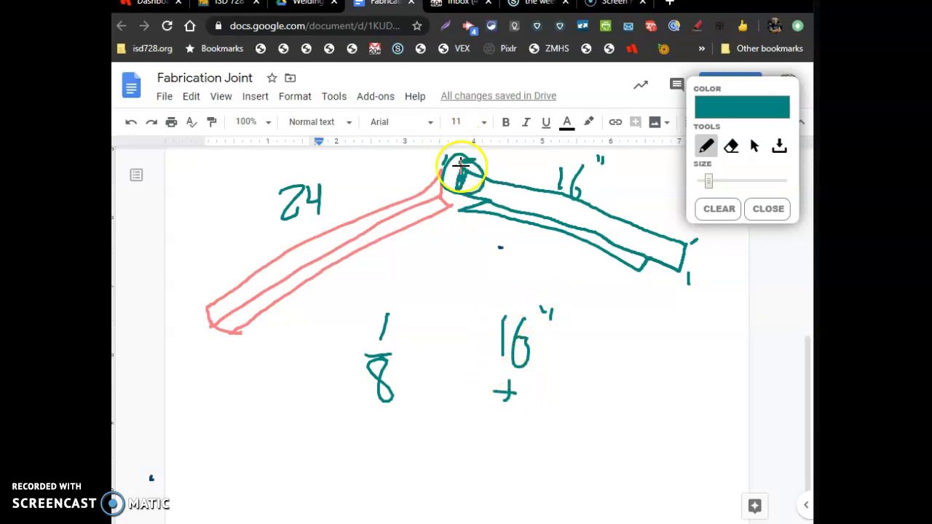
pyautogui.moveTo(539, 372); pyautogui.dragTo(548, 402)
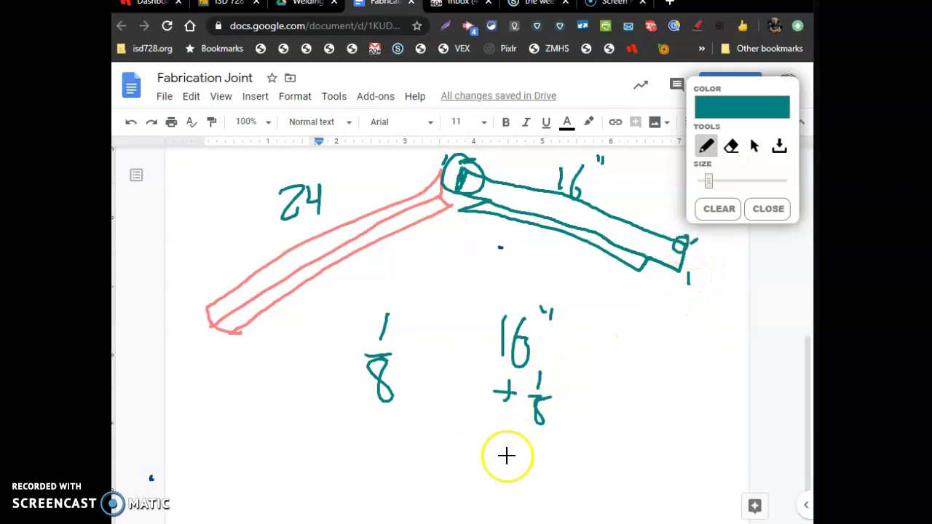
pyautogui.moveTo(510, 436)
pyautogui.mouseDown()
pyautogui.moveTo(508, 447)
pyautogui.moveTo(537, 439)
pyautogui.mouseUp()
pyautogui.moveTo(535, 460)
pyautogui.mouseDown()
pyautogui.moveTo(552, 459)
pyautogui.moveTo(540, 489)
pyautogui.moveTo(597, 494)
pyautogui.mouseUp()
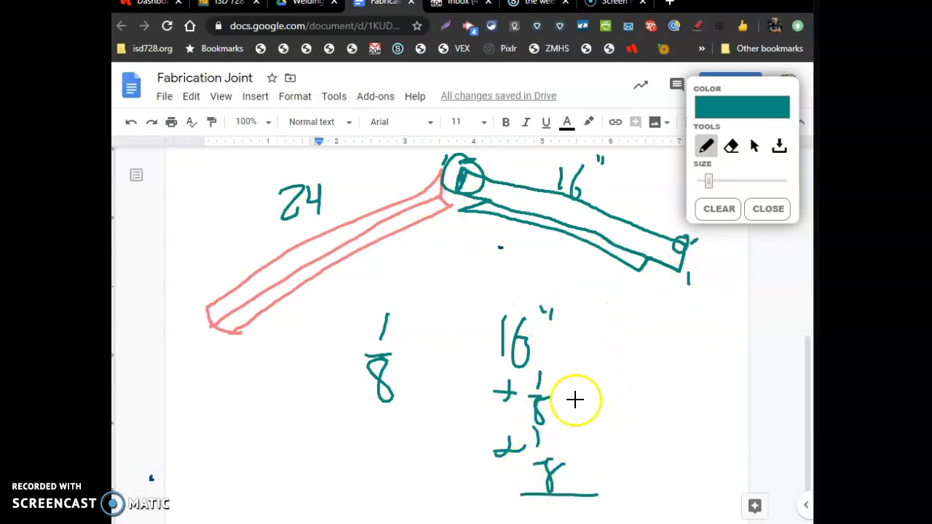
# Write the 16 1/4 result and circle the 24, 16" and 16 1/4 figures.
pyautogui.moveTo(610, 358)
pyautogui.mouseDown()
pyautogui.moveTo(610, 390)
pyautogui.moveTo(622, 404)
pyautogui.moveTo(621, 385)
pyautogui.mouseUp()
pyautogui.moveTo(644, 342); pyautogui.dragTo(656, 397)
pyautogui.moveTo(656, 390); pyautogui.dragTo(649, 421)
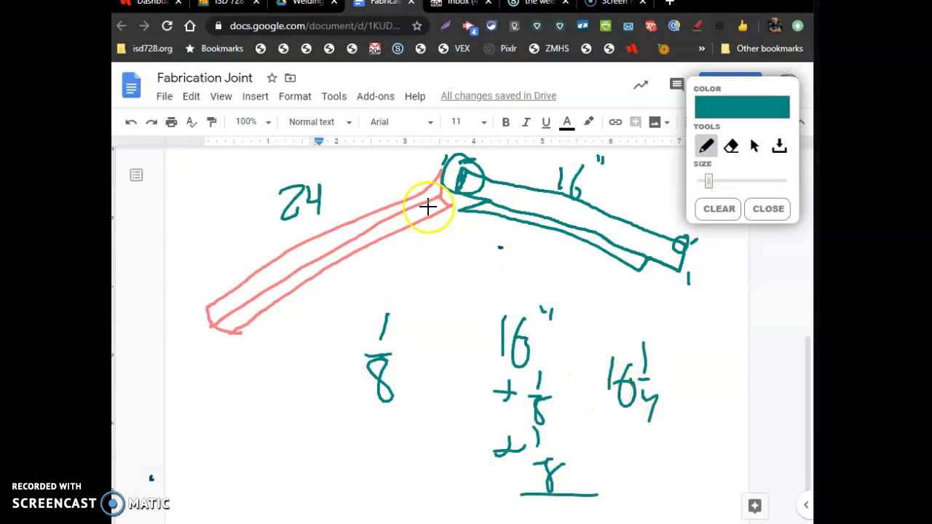
pyautogui.moveTo(308, 161); pyautogui.dragTo(313, 161)
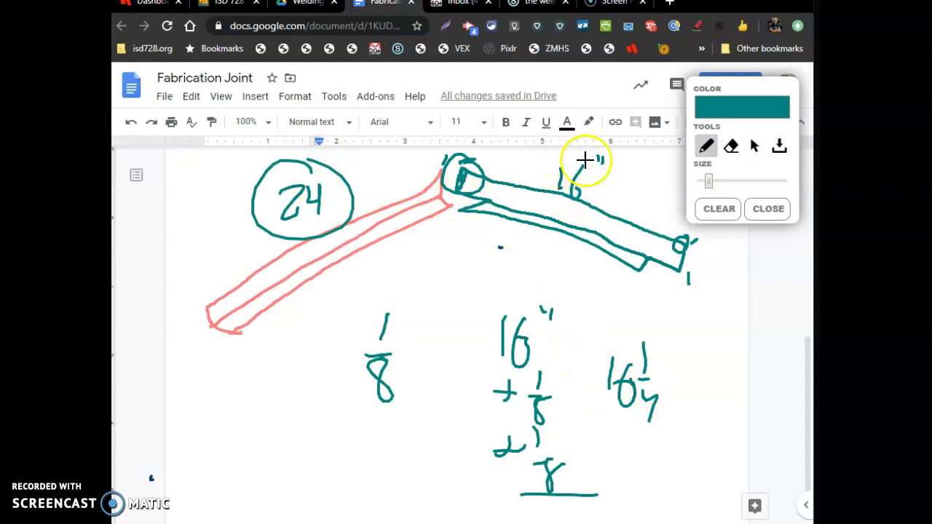
pyautogui.moveTo(587, 156); pyautogui.dragTo(580, 160)
pyautogui.moveTo(559, 399); pyautogui.dragTo(661, 329)
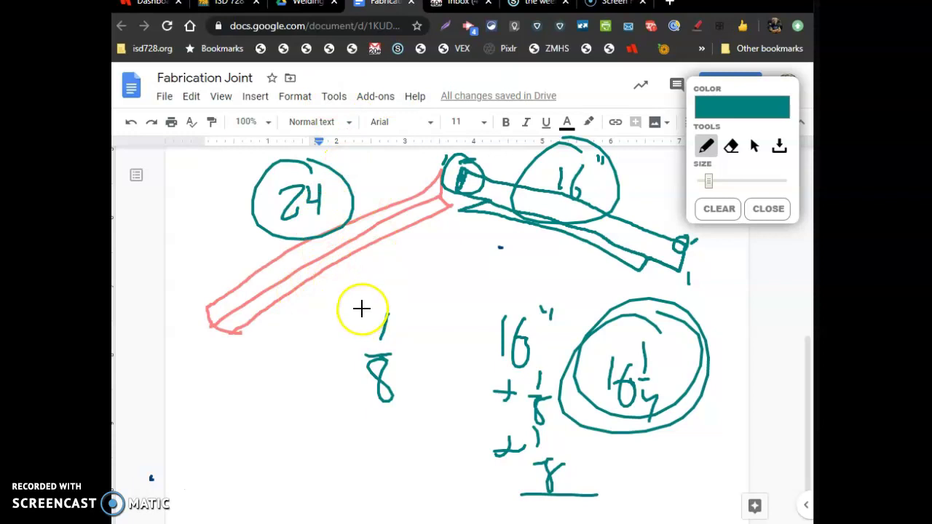
# In the SketchUp stock model, start dimensions on the stock's bottom edge and cancel them.
pyautogui.click(224, 4)
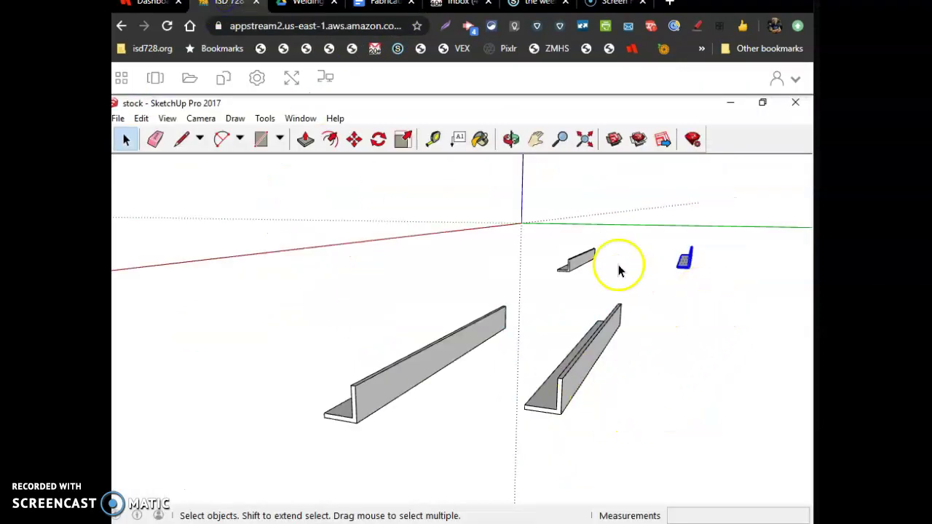
pyautogui.scroll(2, 601, 271)
pyautogui.scroll(3, 601, 272)
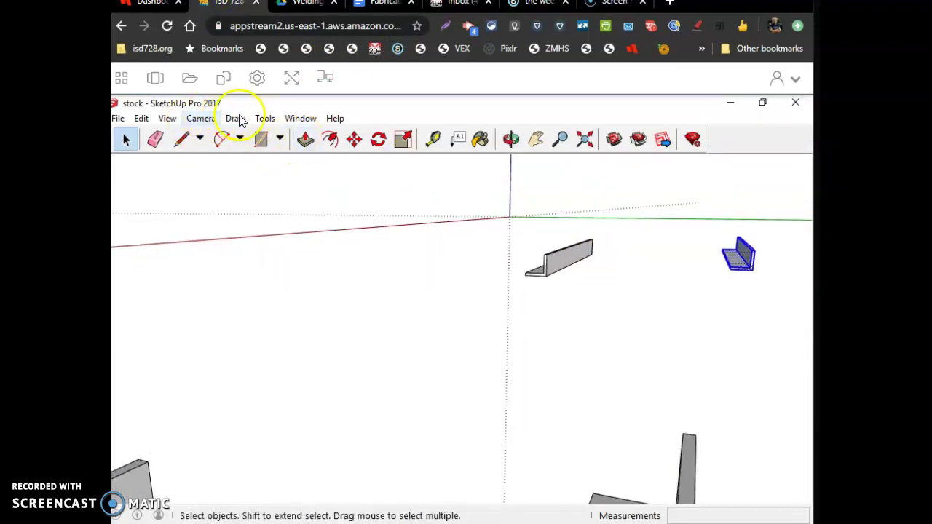
pyautogui.click(266, 119)
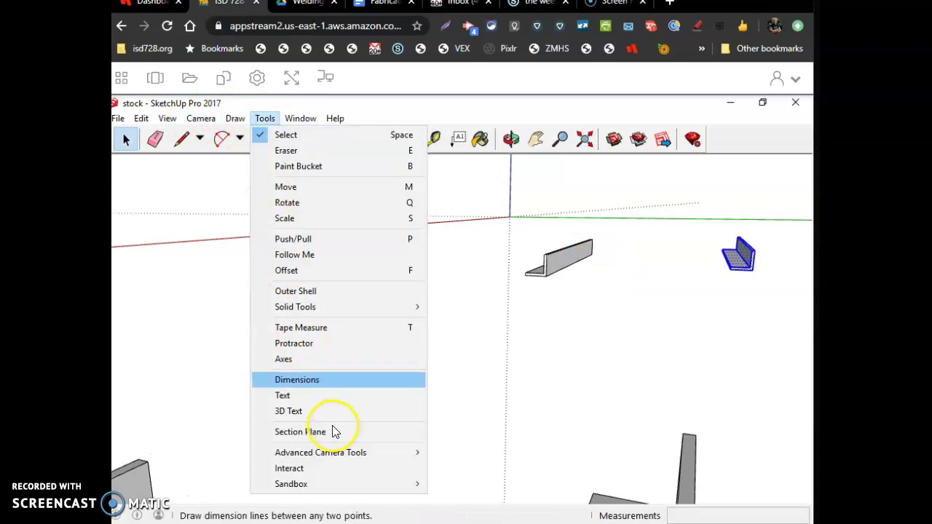
pyautogui.click(319, 386)
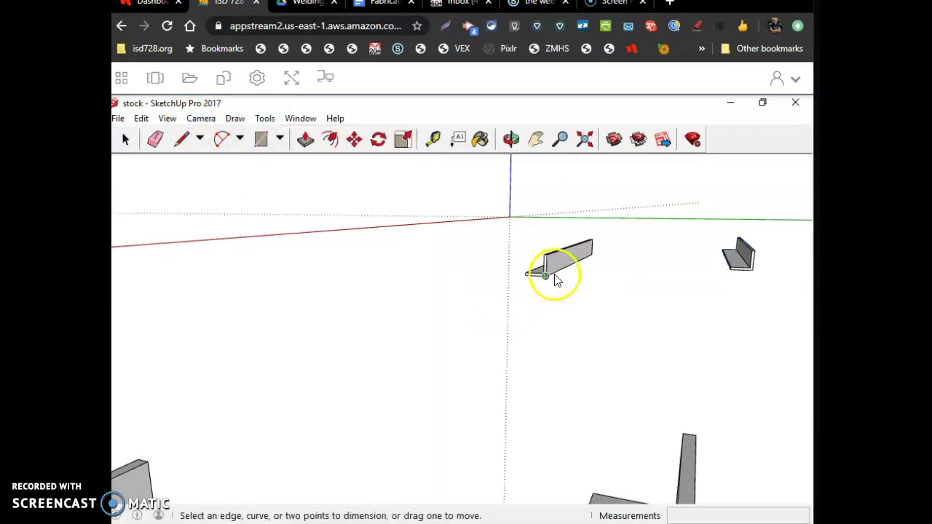
pyautogui.click(565, 273)
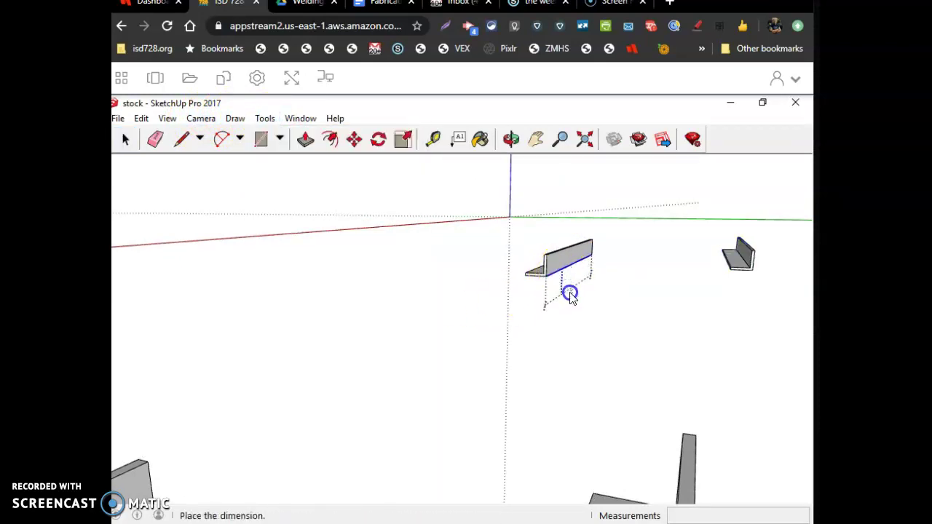
pyautogui.press('Escape')
pyautogui.scroll(6, 565, 270)
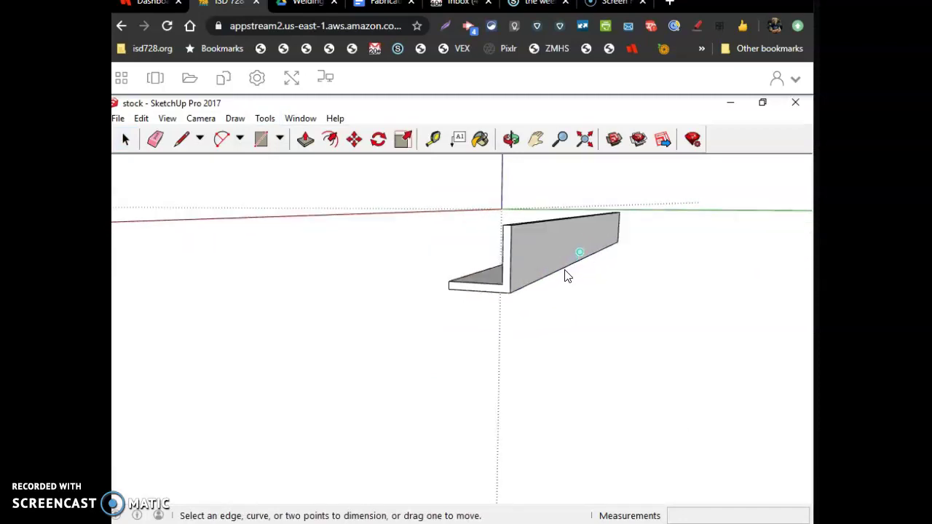
pyautogui.click(573, 278)
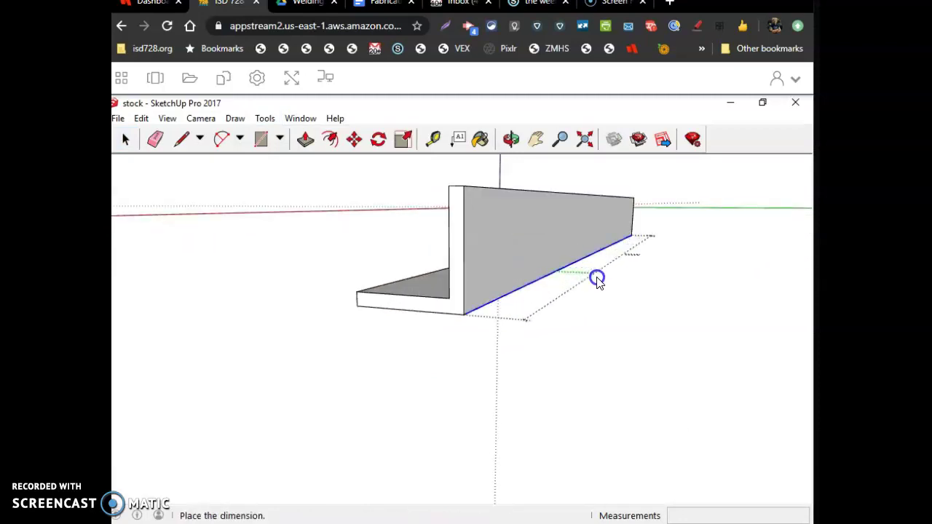
pyautogui.press('Escape')
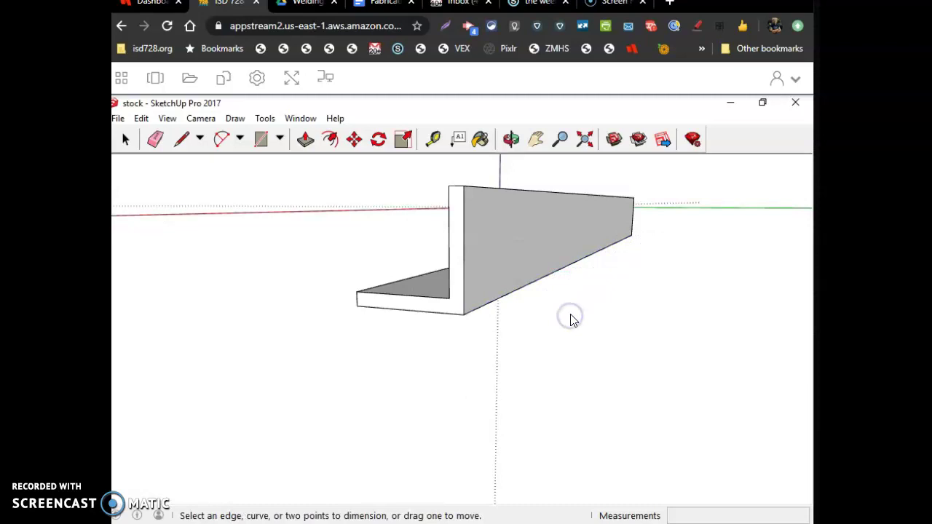
# Zoom to extents, orbit along the stock, and erase the duplicate dimension and dashed guide line.
pyautogui.click(584, 140)
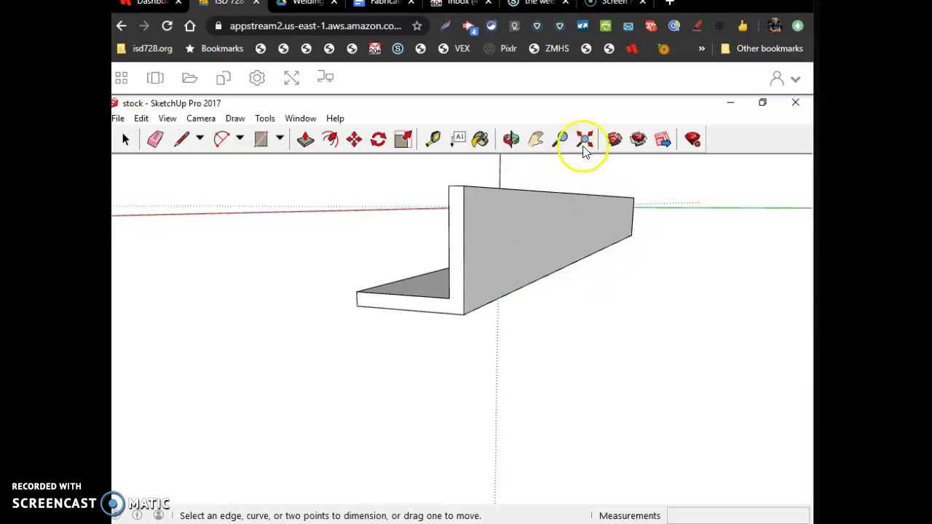
pyautogui.click(510, 139)
pyautogui.moveTo(615, 276); pyautogui.dragTo(505, 327)
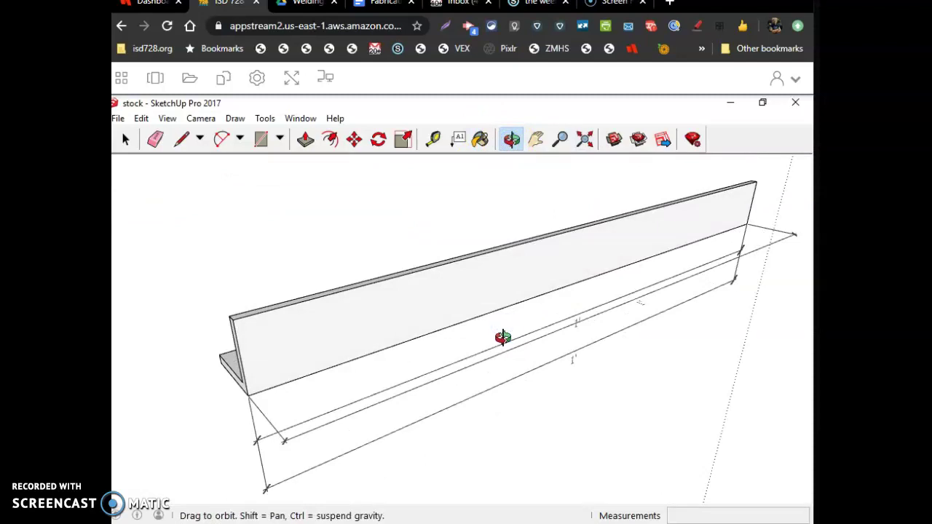
pyautogui.press('e')
pyautogui.click(529, 374)
pyautogui.click(513, 349)
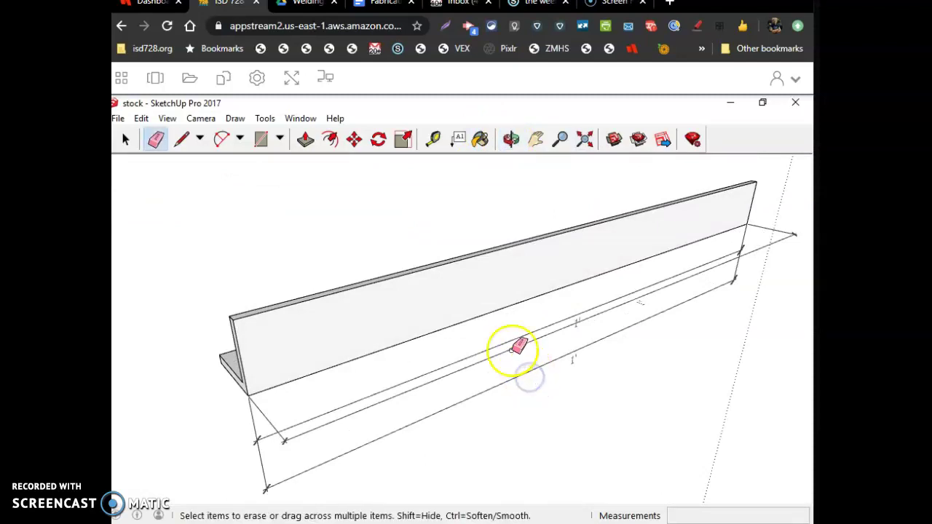
pyautogui.click(510, 345)
pyautogui.click(507, 341)
pyautogui.click(625, 342)
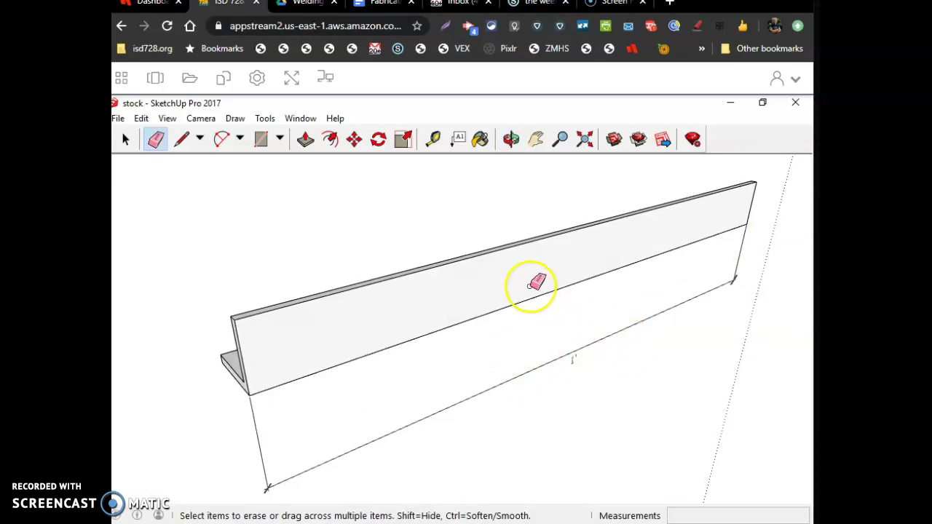
# Push/Pull the angle stock's end face out by 1' so the piece measures 2'.
pyautogui.scroll(-5, 530, 281)
pyautogui.scroll(-2, 524, 282)
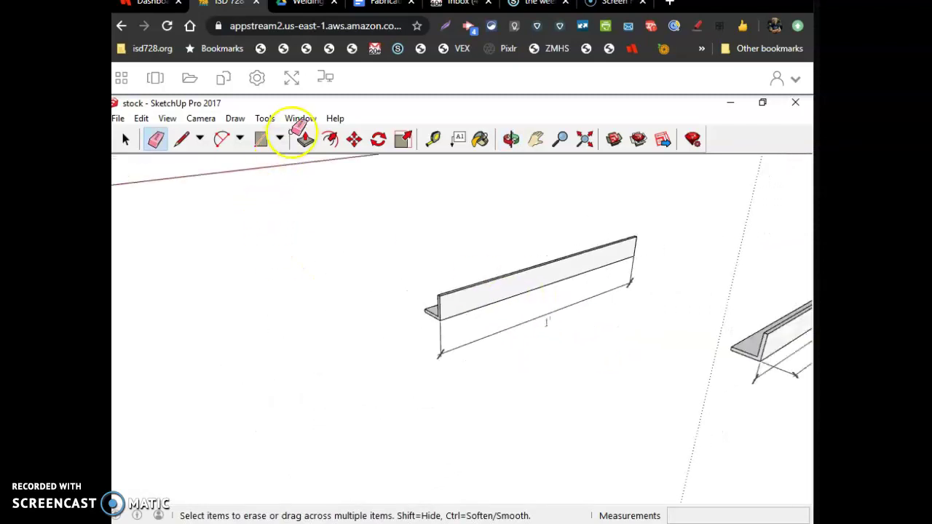
pyautogui.click(303, 141)
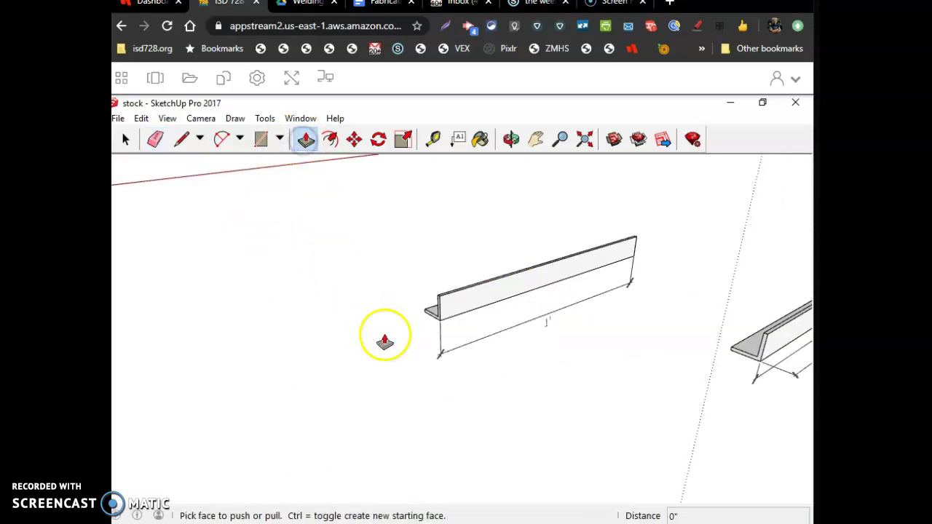
pyautogui.scroll(1, 426, 333)
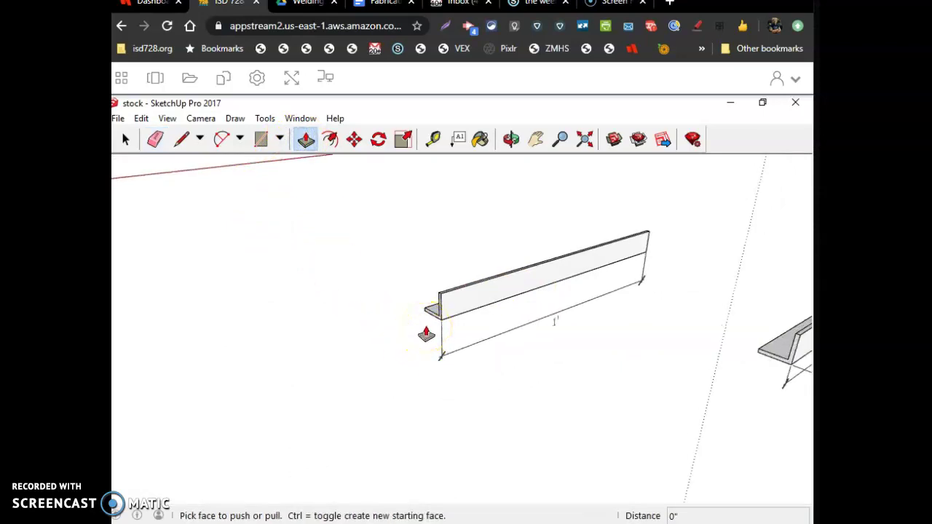
pyautogui.scroll(1, 425, 334)
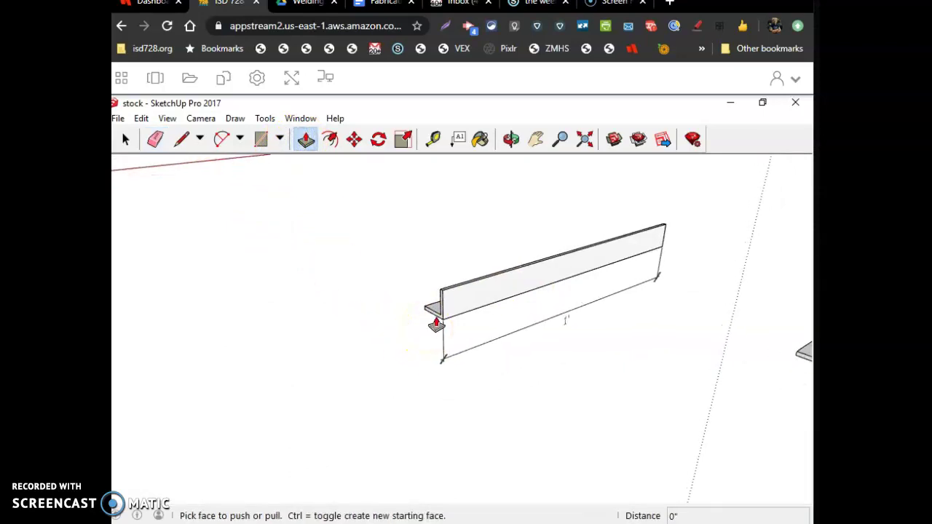
pyautogui.moveTo(437, 320); pyautogui.dragTo(413, 322)
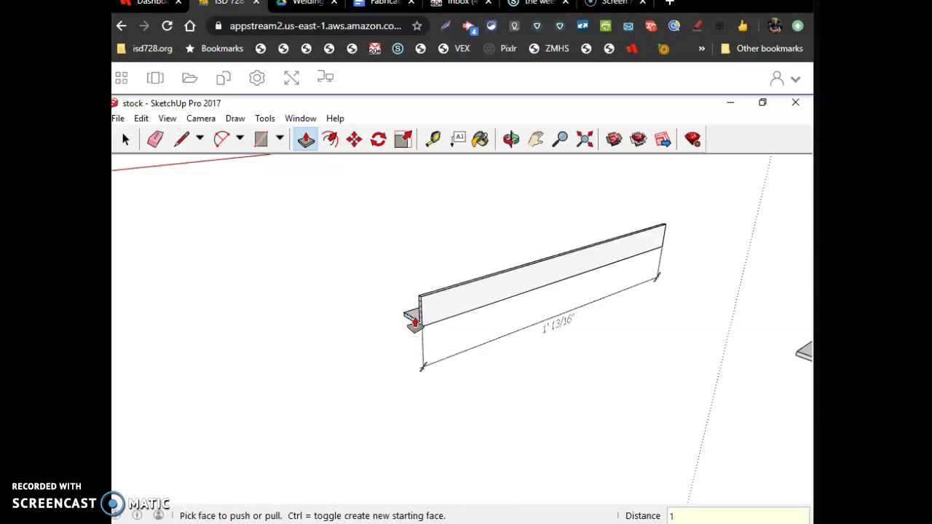
pyautogui.click(414, 324)
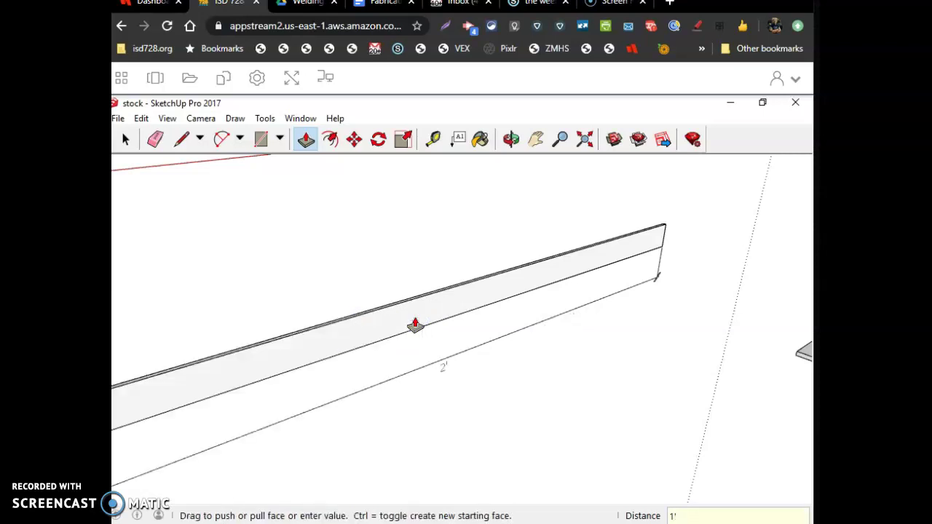
pyautogui.moveTo(415, 325)
pyautogui.mouseDown()
pyautogui.moveTo(458, 385)
pyautogui.moveTo(388, 318)
pyautogui.mouseUp()
pyautogui.scroll(-4, 389, 318)
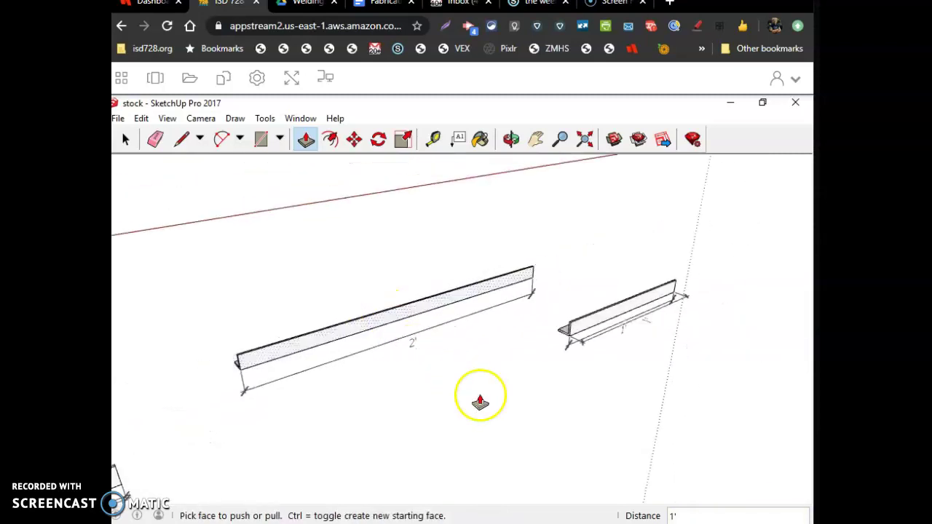
pyautogui.scroll(1, 558, 379)
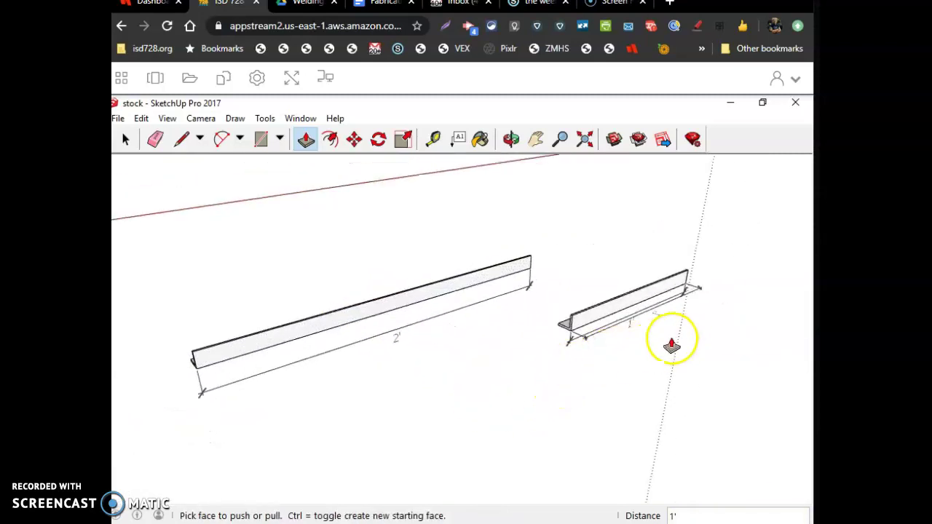
pyautogui.scroll(3, 659, 324)
# Erase the shorter piece's old dimension and re-dimension its long edge (1') below it.
pyautogui.press('e')
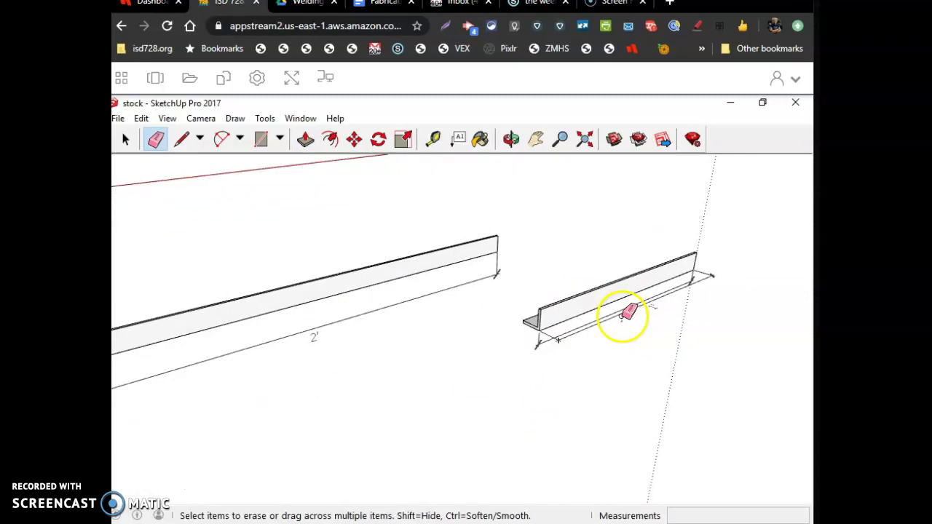
pyautogui.click(624, 313)
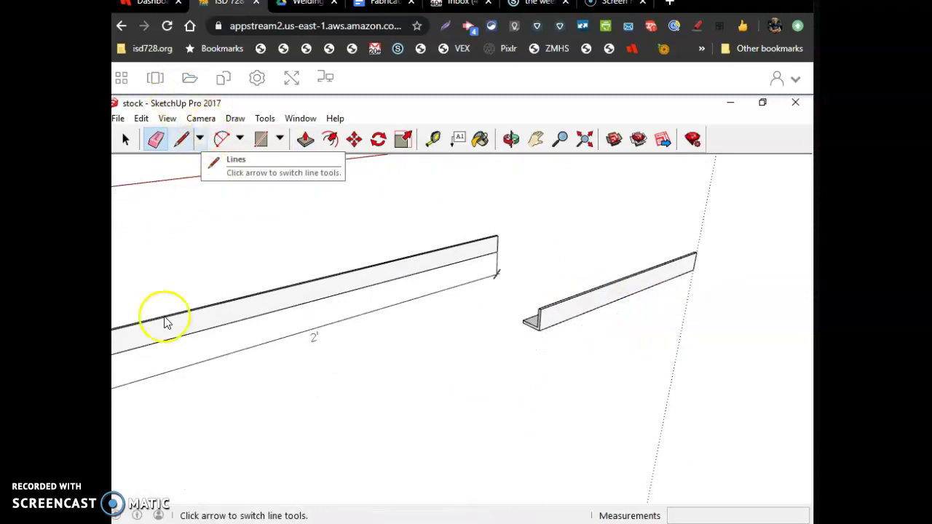
pyautogui.click(264, 119)
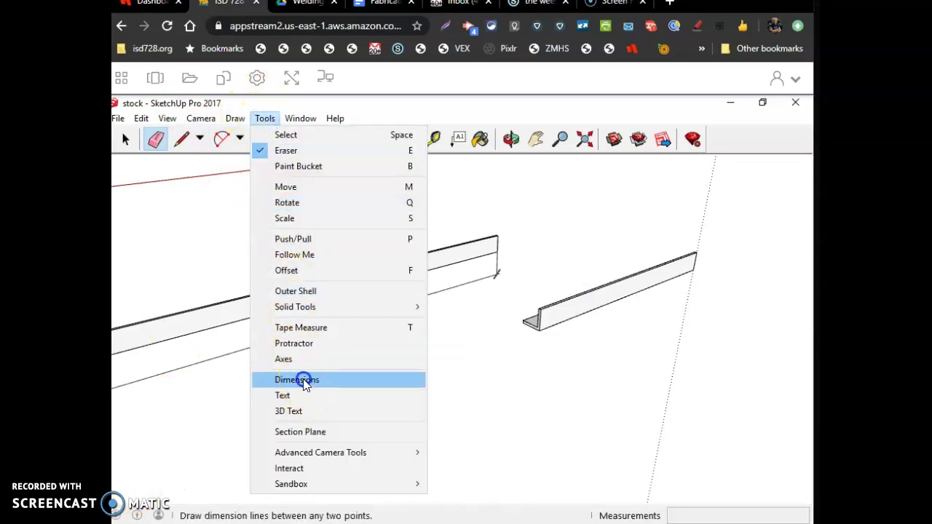
pyautogui.click(304, 380)
pyautogui.click(567, 326)
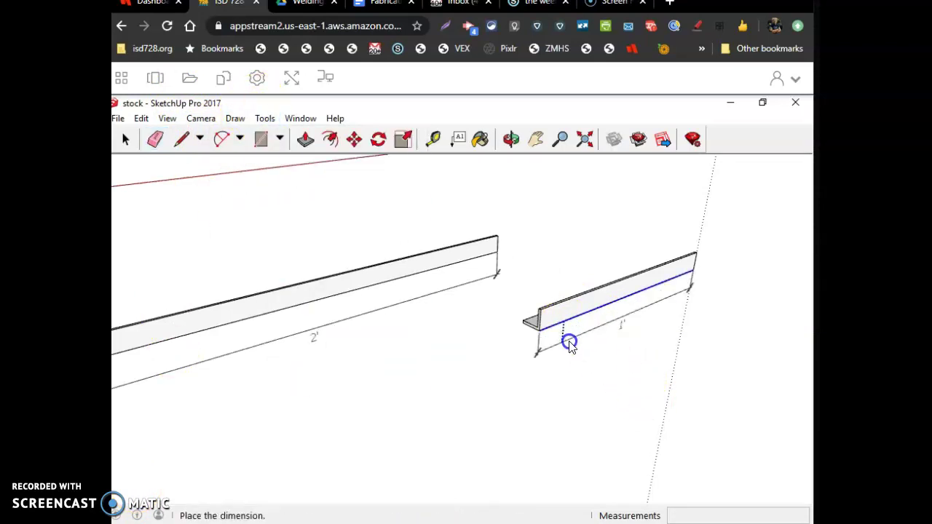
pyautogui.click(568, 341)
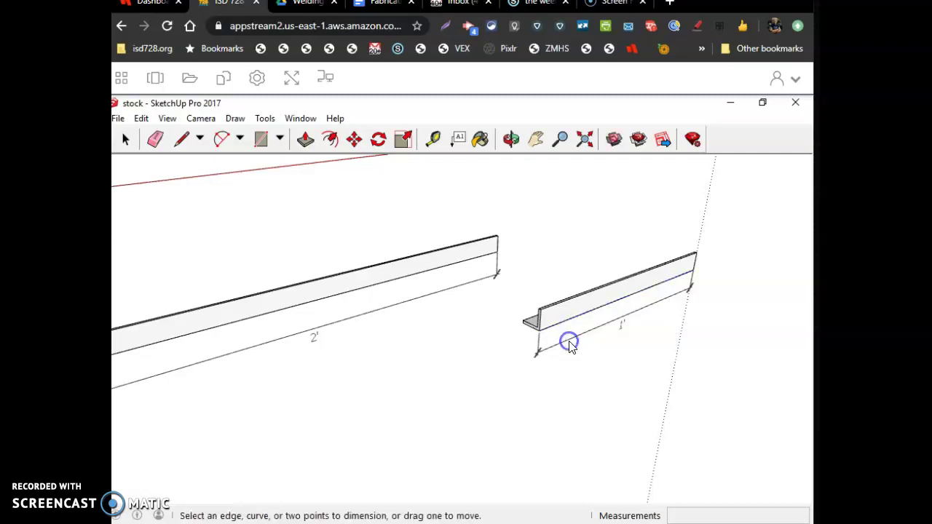
# Push/Pull the shorter piece's end face out 4 1/4" to 1' 4 1/4".
pyautogui.click(307, 140)
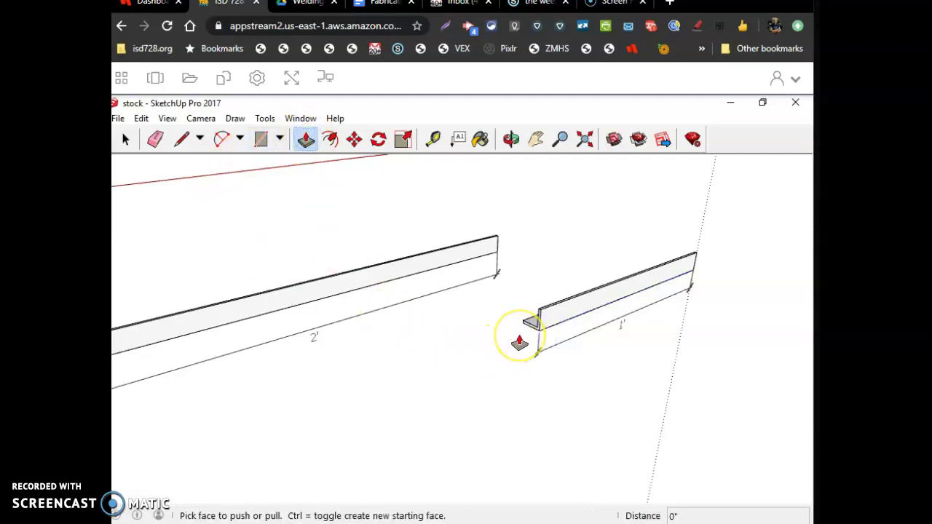
pyautogui.scroll(1, 519, 343)
pyautogui.scroll(1, 529, 336)
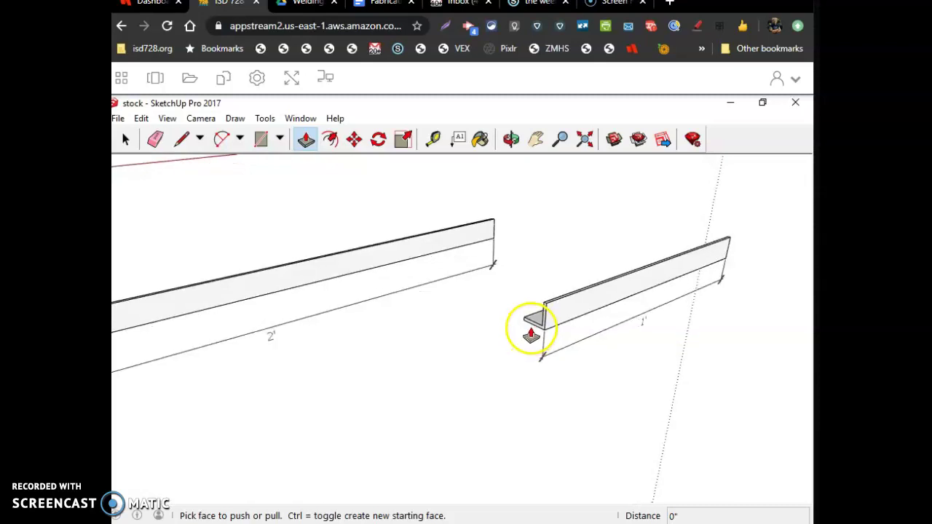
pyautogui.click(534, 328)
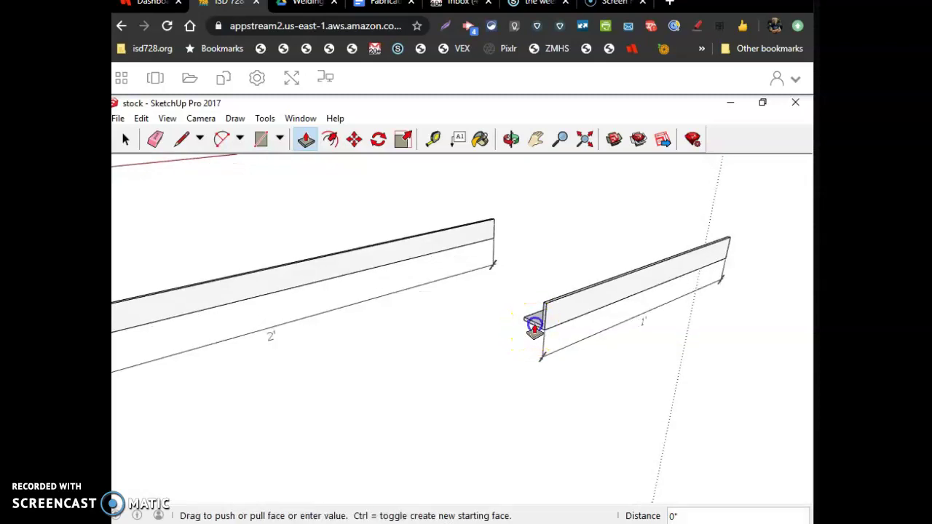
pyautogui.click(523, 334)
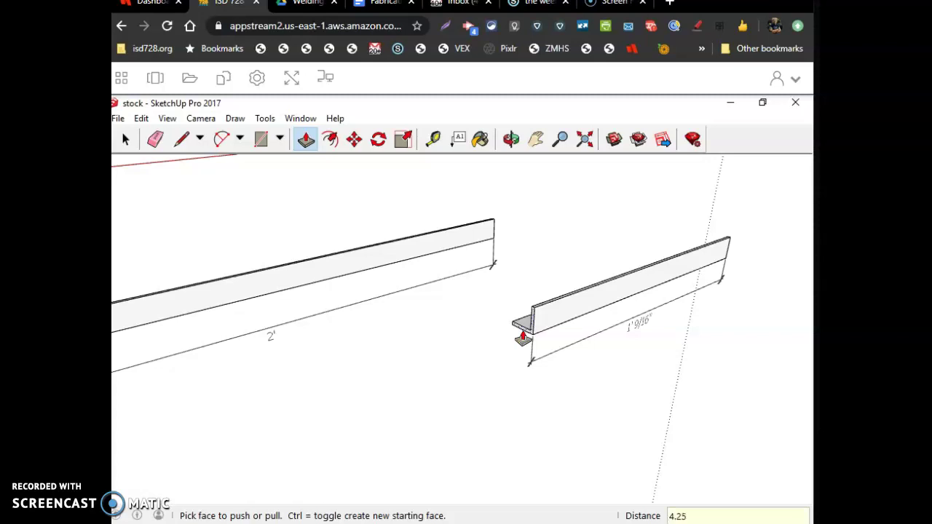
pyautogui.click(522, 337)
pyautogui.moveTo(523, 337); pyautogui.dragTo(614, 347)
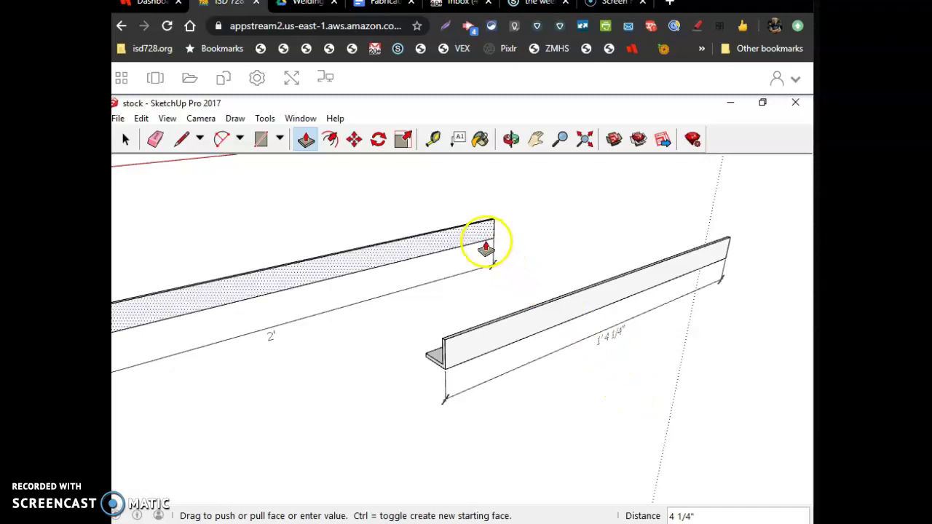
pyautogui.scroll(-5, 560, 304)
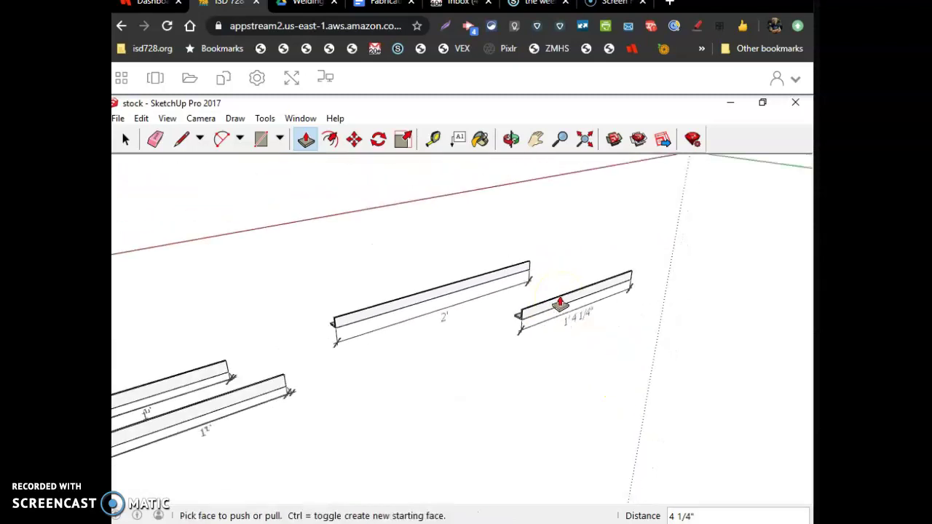